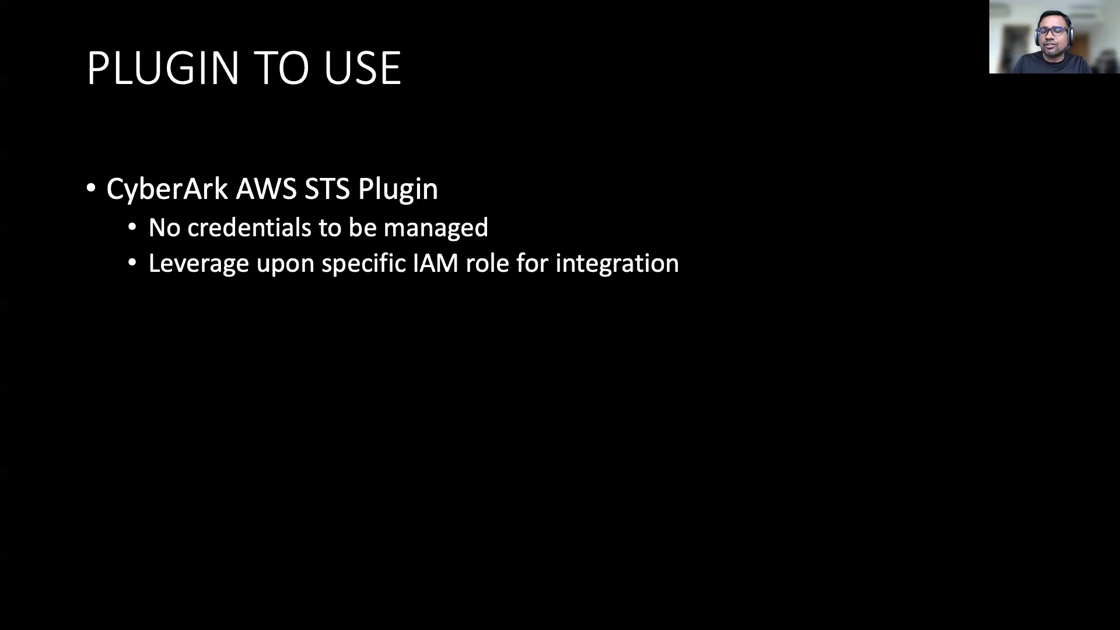
Step: Reveal the next bullet about leveraging CyberArk Identity on the Plugin To Use slide
key("Right")
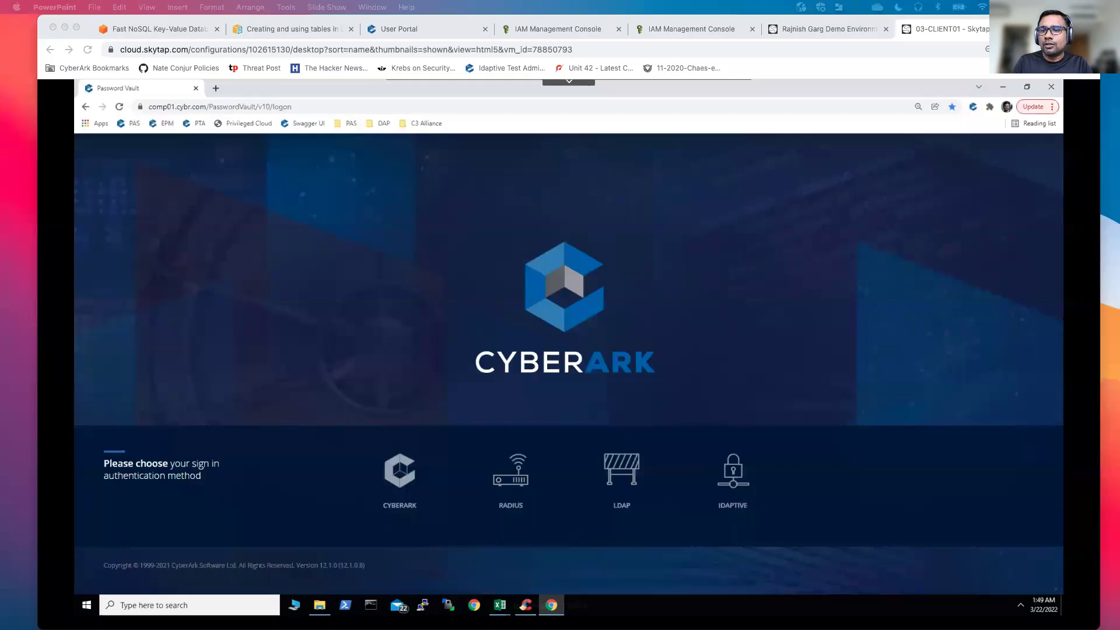
Step: In AWSSTSlogonaccount's IAM summary, expand the AWSTSassumepolicy JSON and highlight the CyberarkdynamoDBfullaccess role ARN
left_click(623, 271)
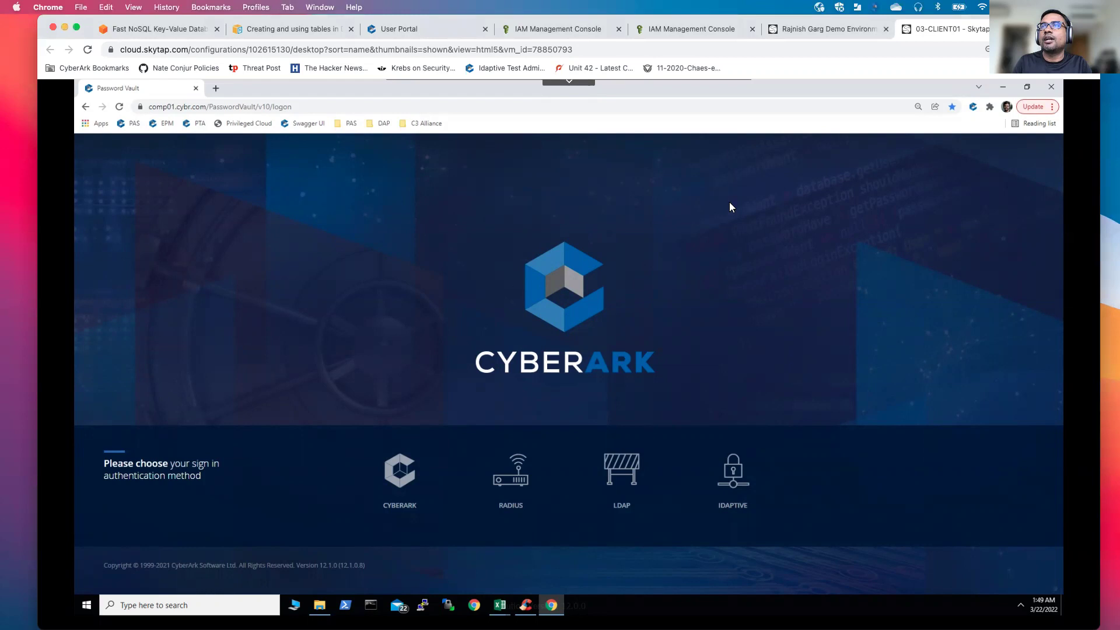
left_click(864, 26)
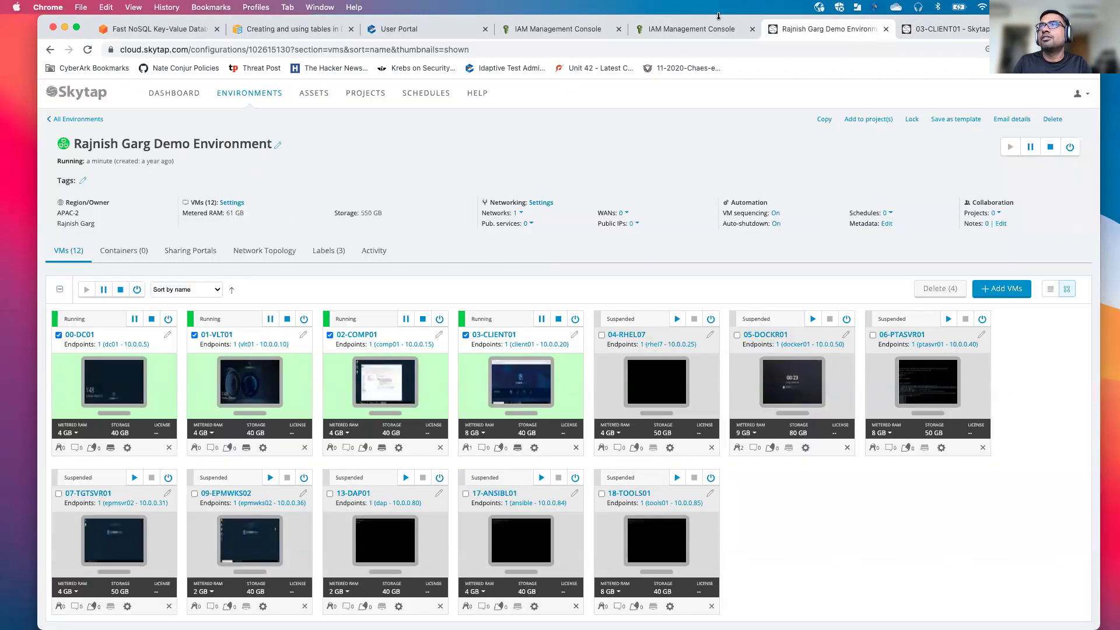
left_click(583, 31)
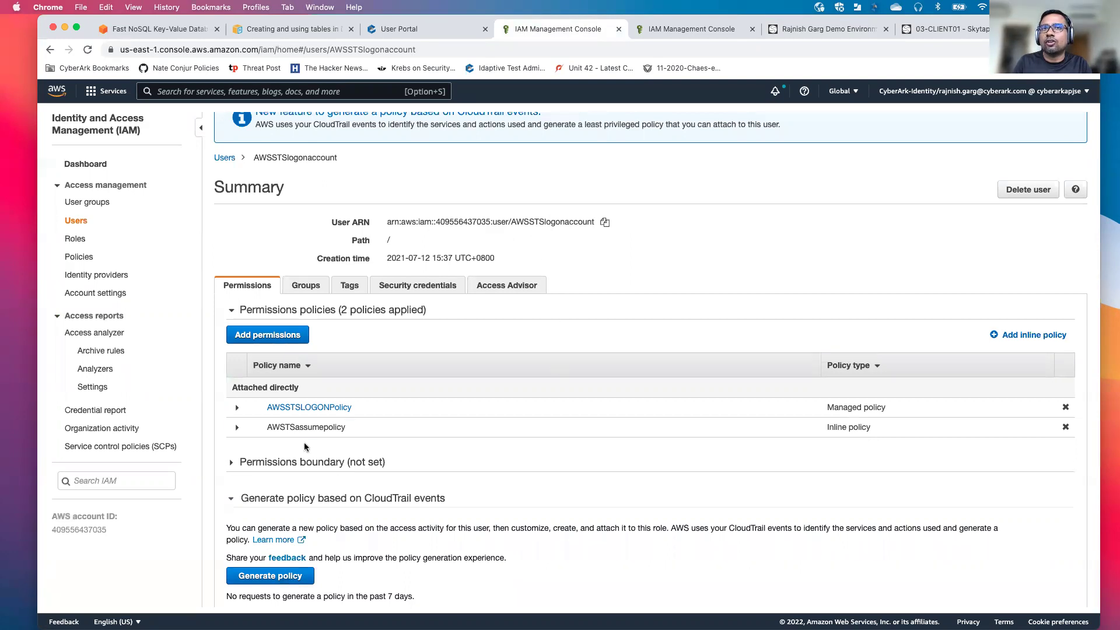
left_click(238, 428)
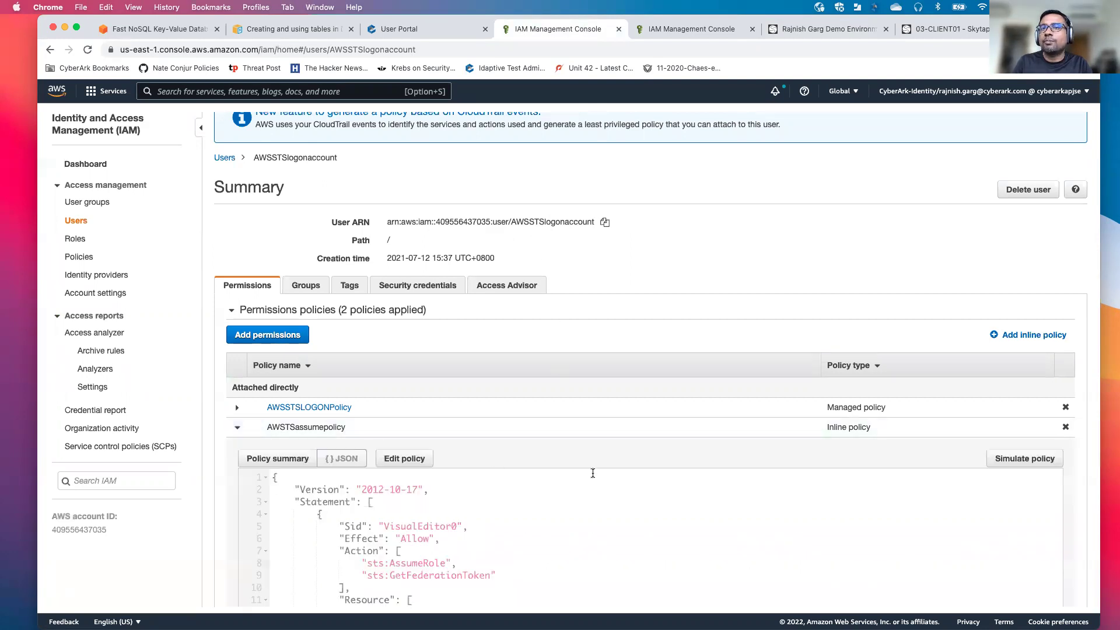
scroll(593, 473, "down", 3)
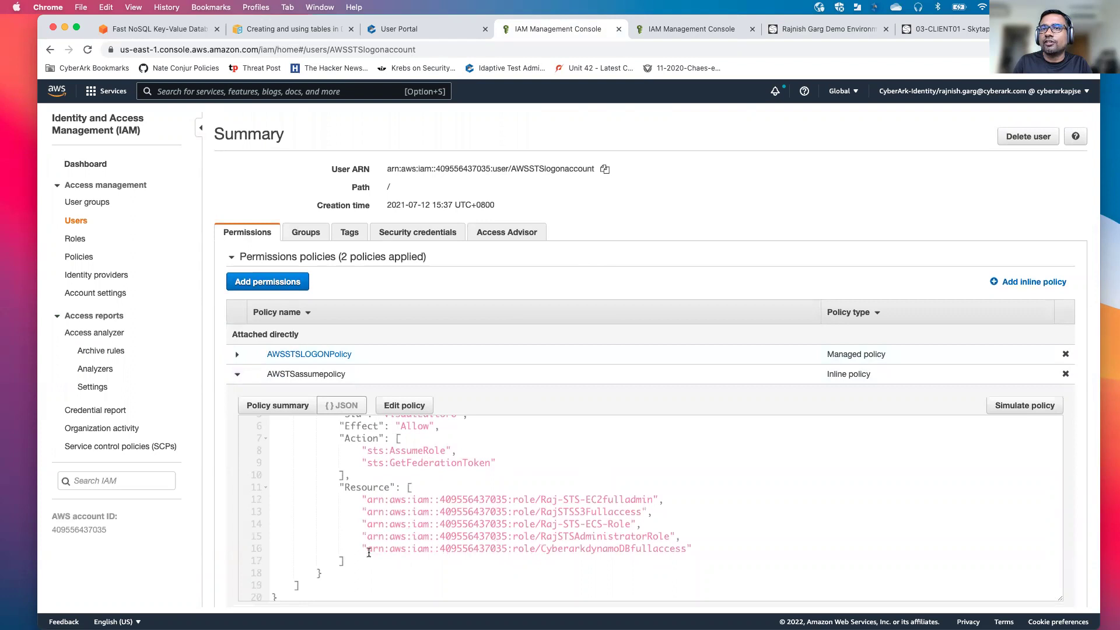
left_click_drag(368, 551, 683, 543)
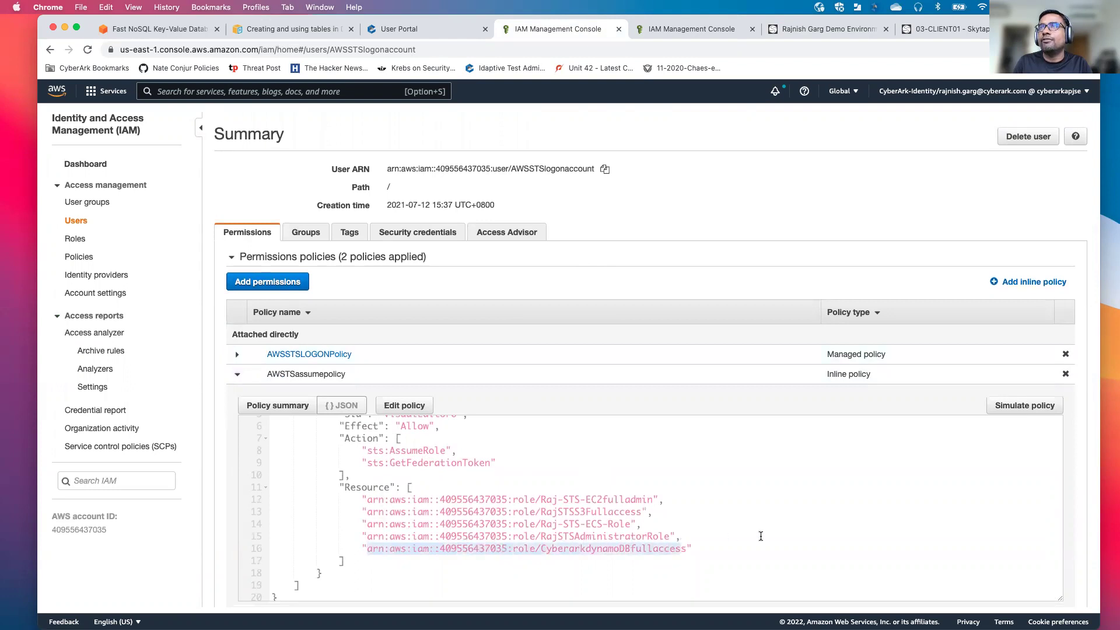
Step: On the CyberarkdynamoDBfullaccess role page, review the AmazonDynamoDBFullAccess policy JSON, then collapse it
left_click(692, 27)
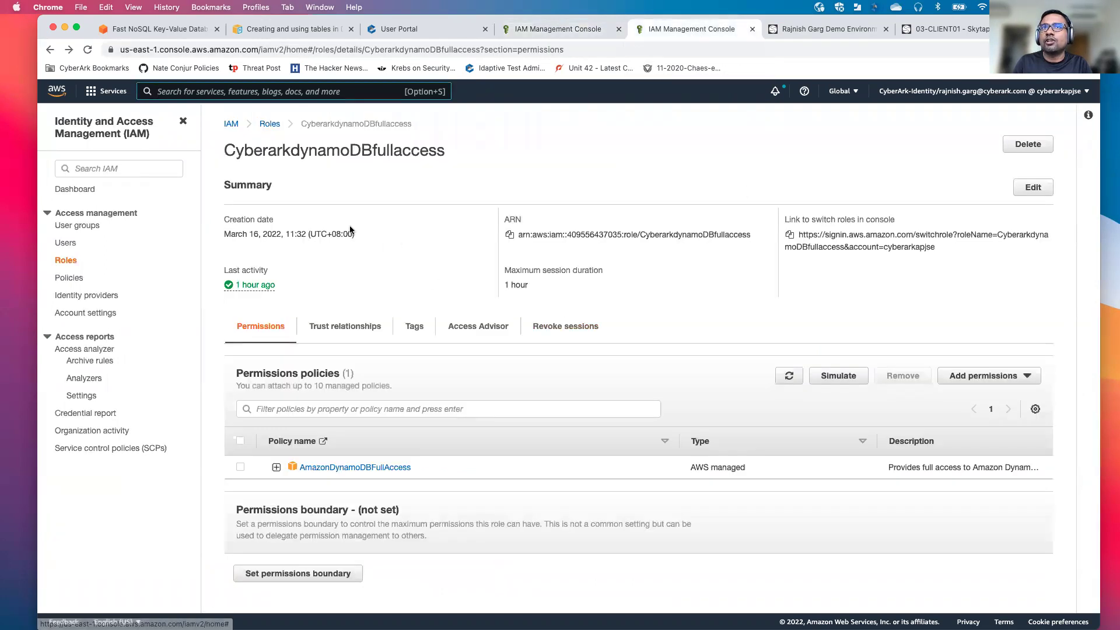
left_click_drag(224, 151, 452, 157)
scroll(500, 171, "down", 2)
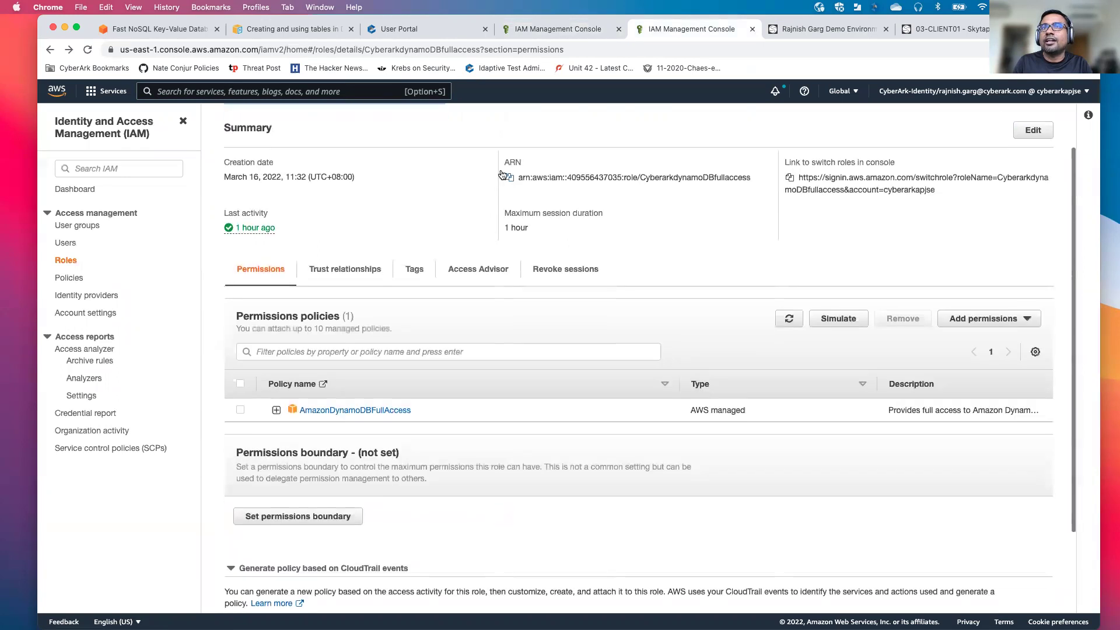
left_click(276, 410)
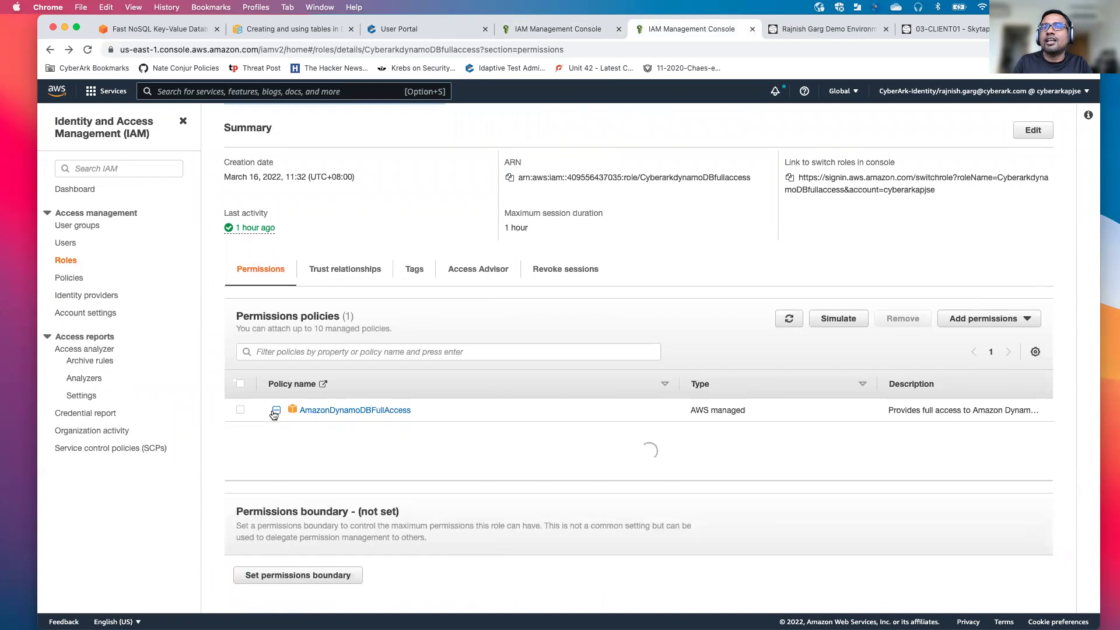
scroll(563, 455, "down", 2)
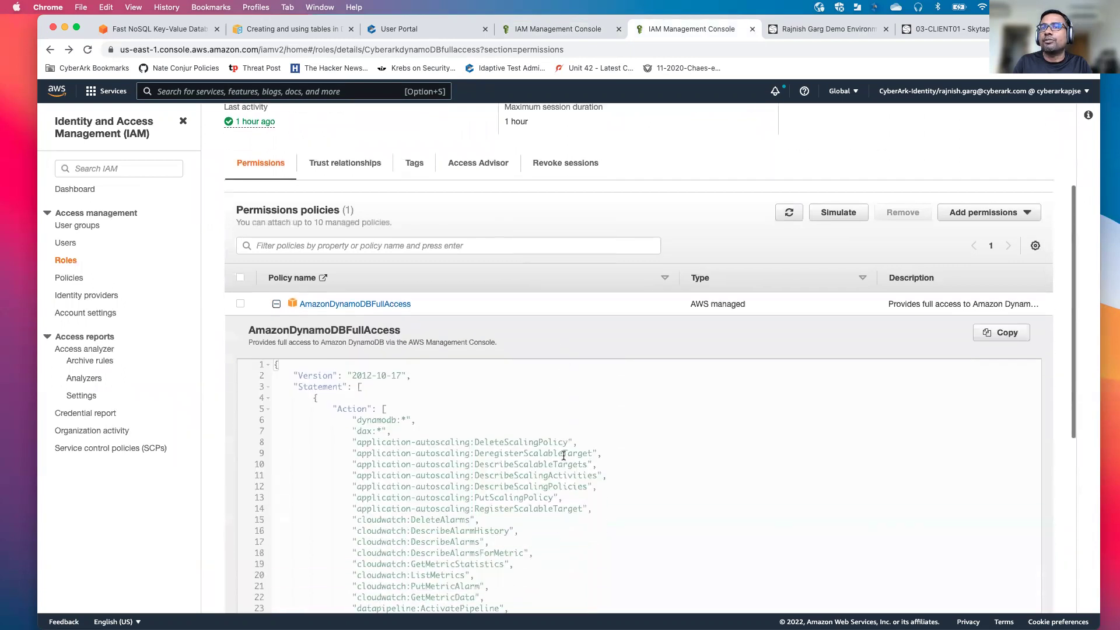
scroll(563, 455, "down", 6)
scroll(564, 455, "down", 12)
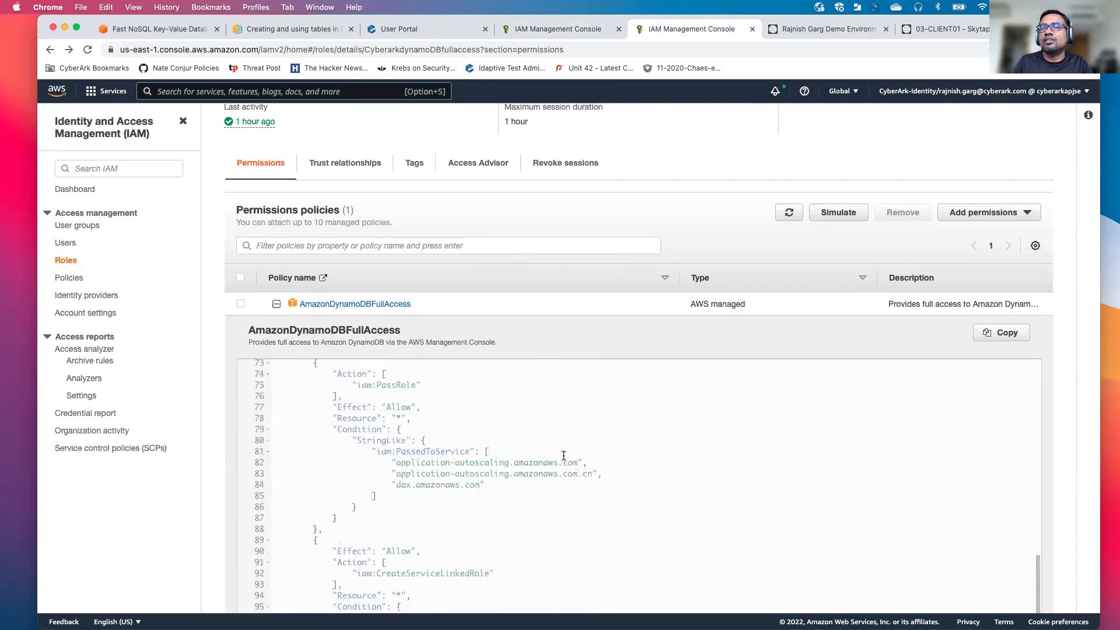
scroll(564, 455, "up", 10)
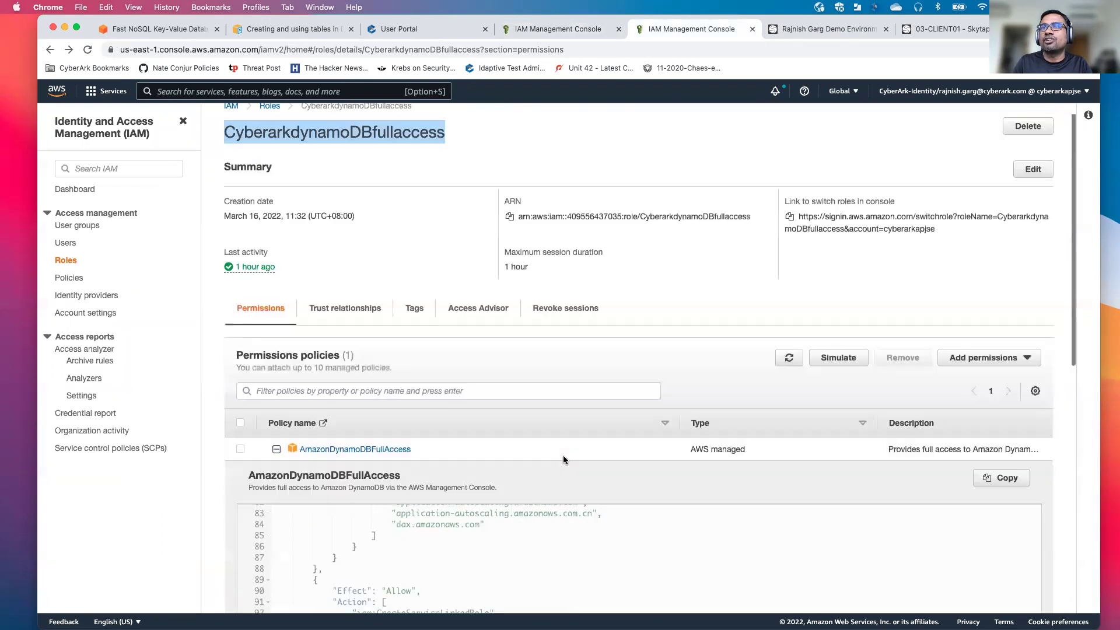
left_click(277, 467)
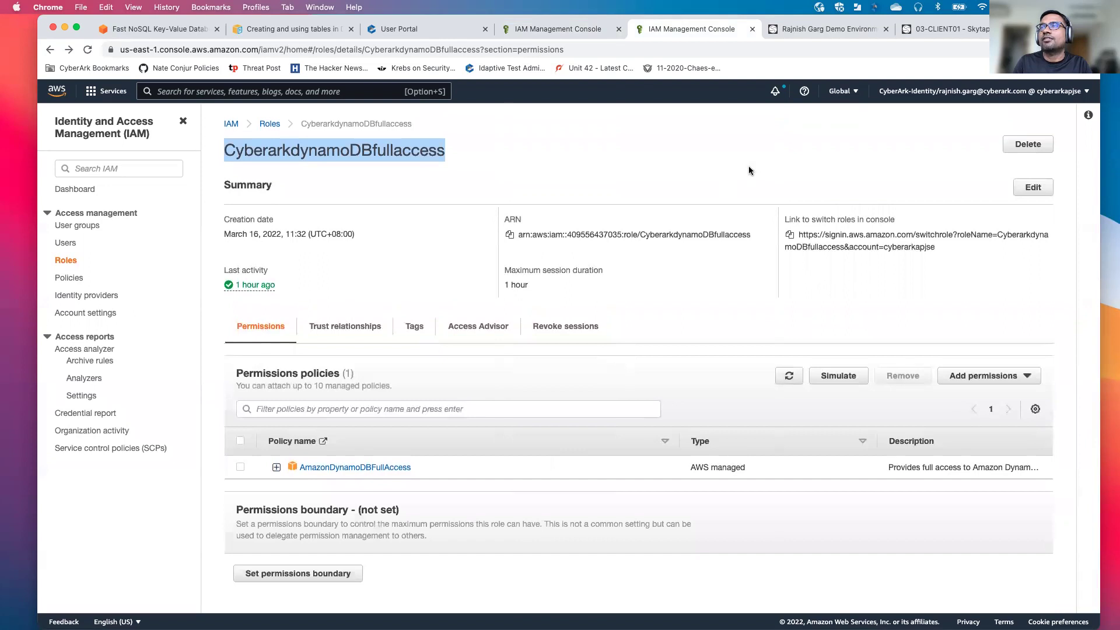
Step: On the client machine, sign in to the Password Vault through LDAP with the user's credentials
left_click(820, 30)
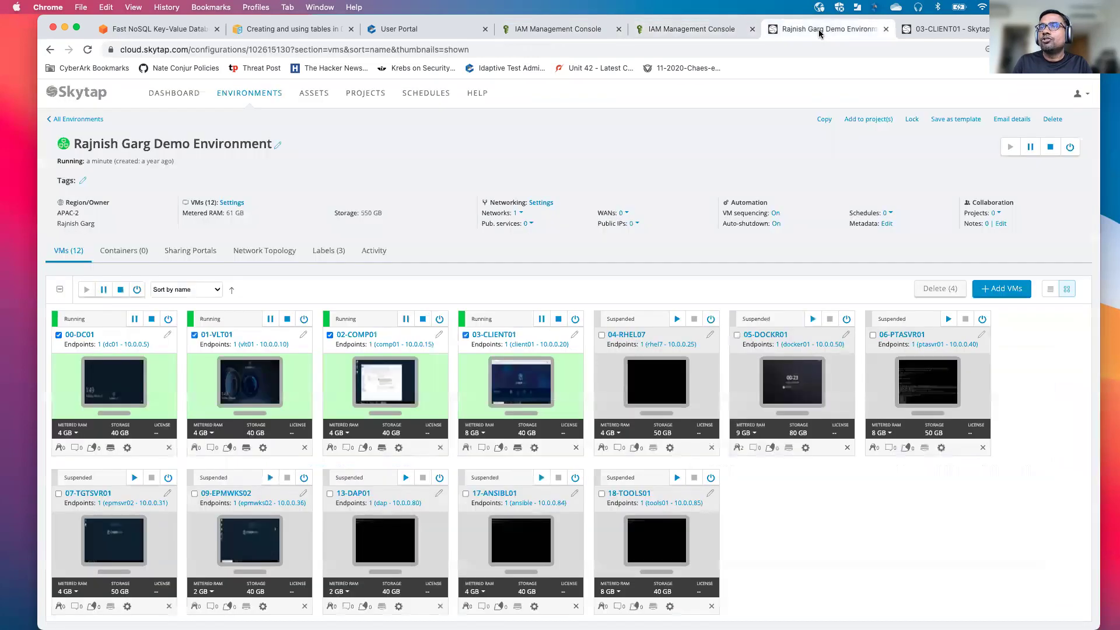
left_click(945, 28)
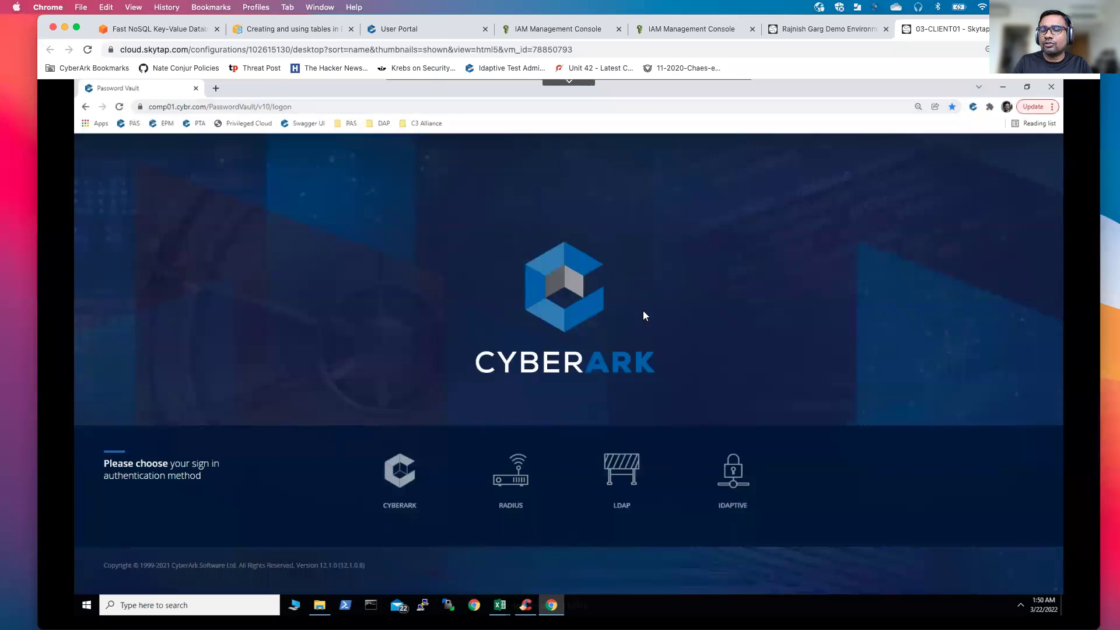
left_click(628, 473)
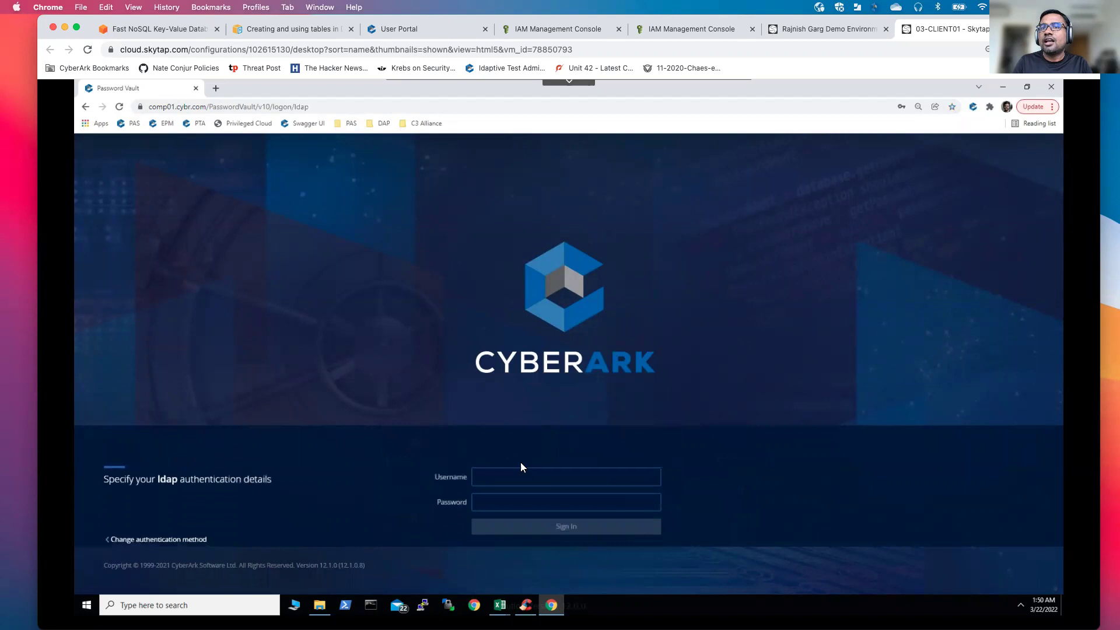
type("ana")
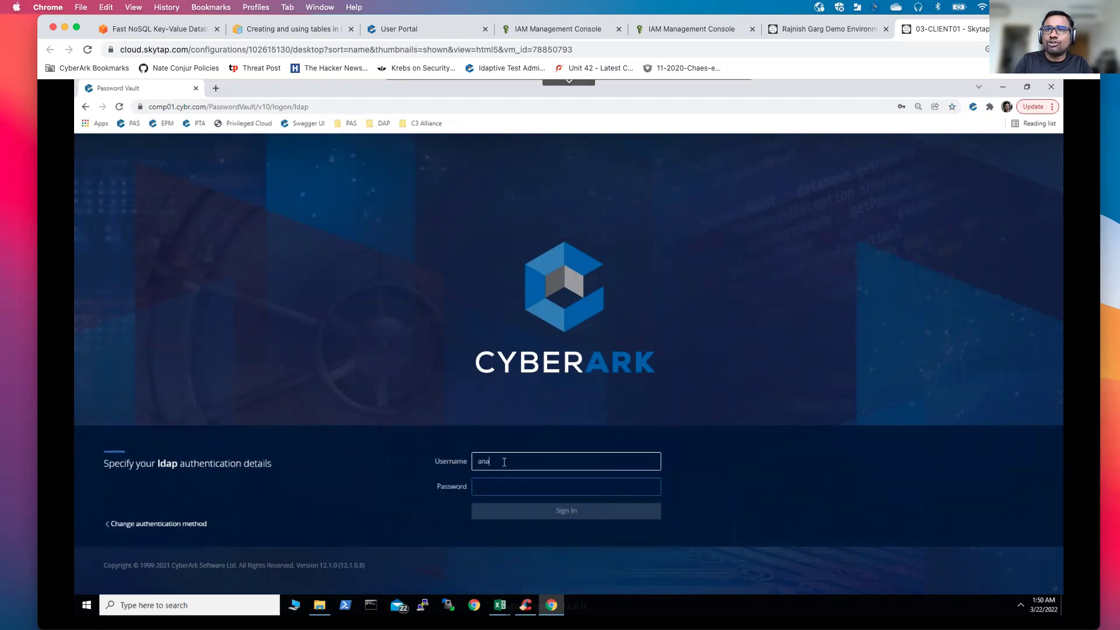
type("lucia")
key("Tab")
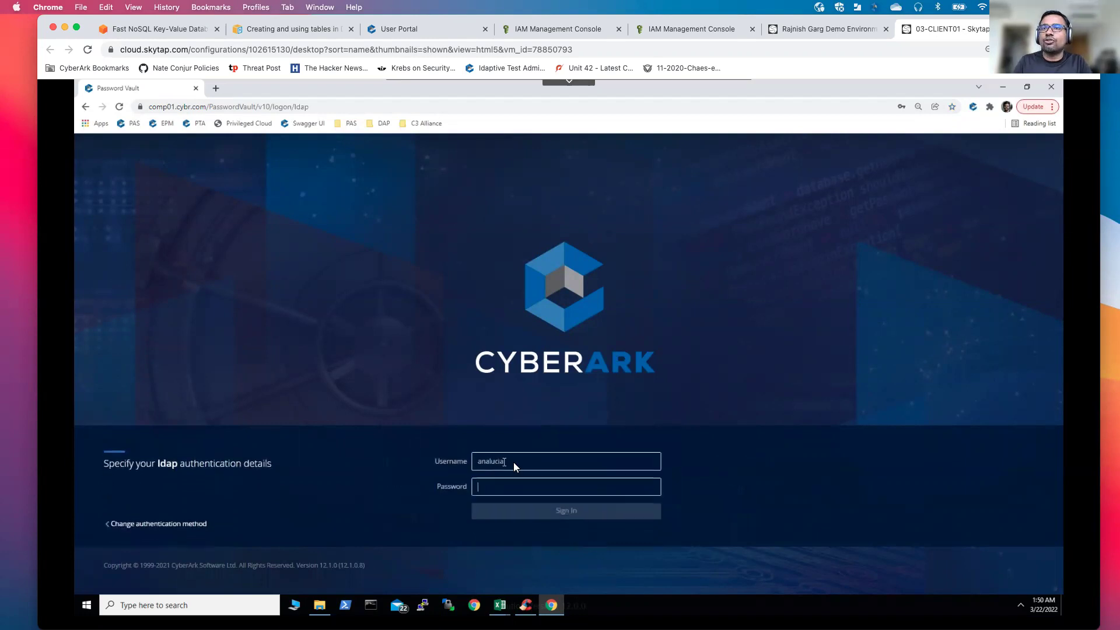
type("••••••••")
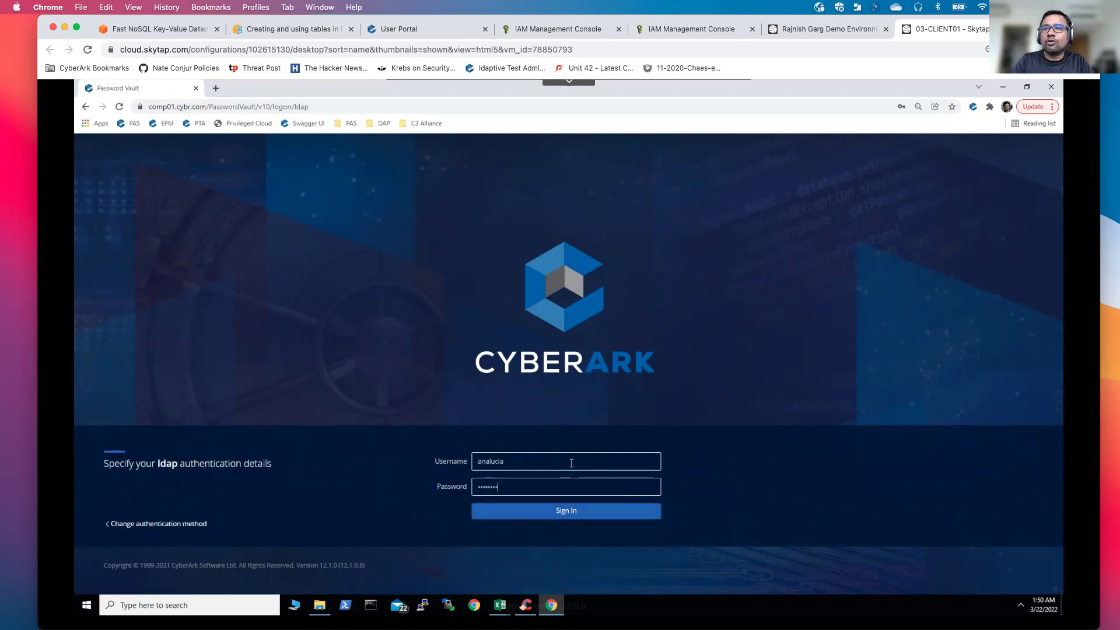
type("••")
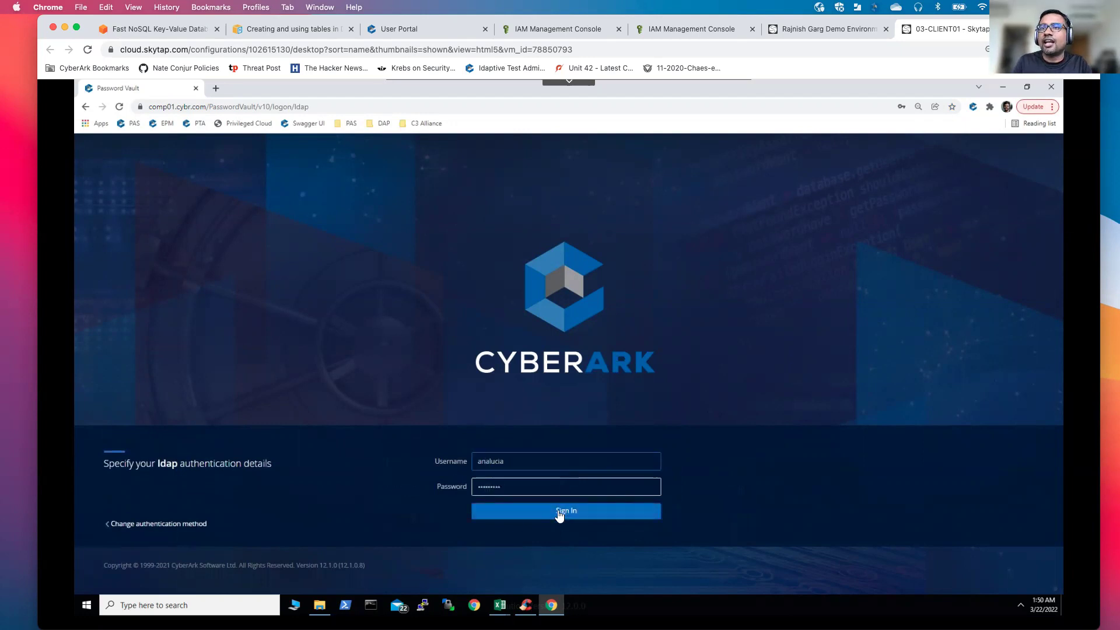
left_click(554, 511)
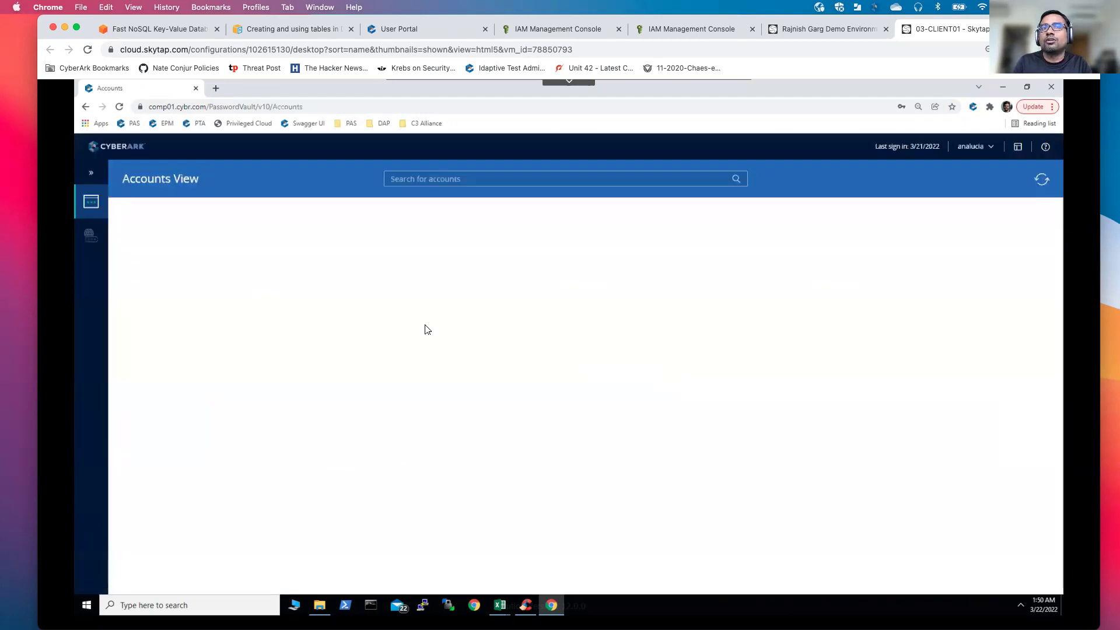
Step: Search the Accounts View for 'sts'
left_click(483, 179)
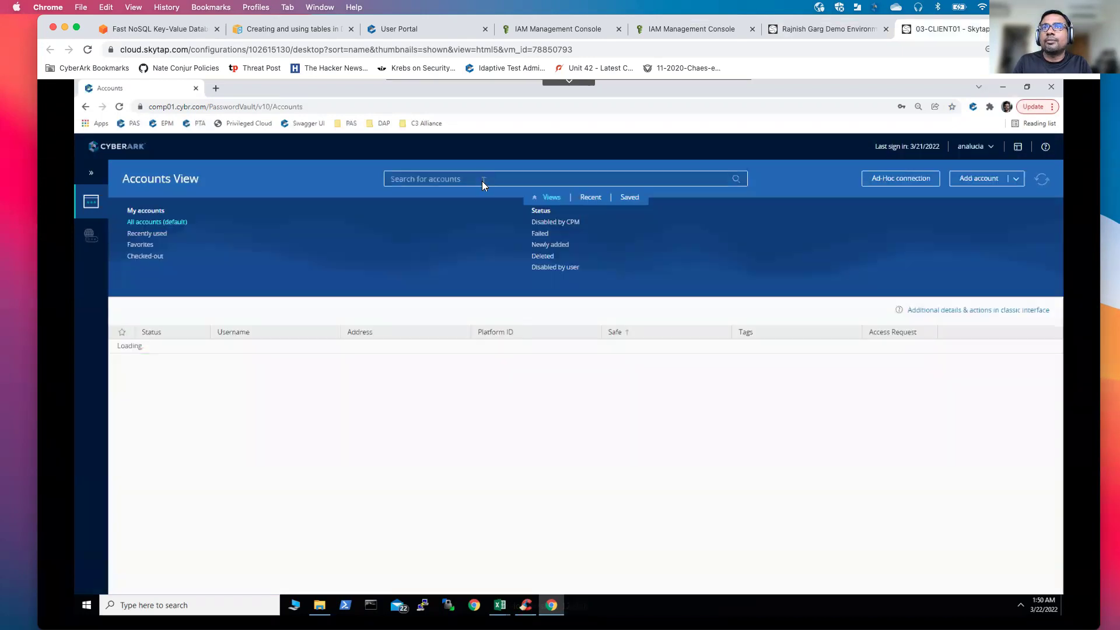
type("sts")
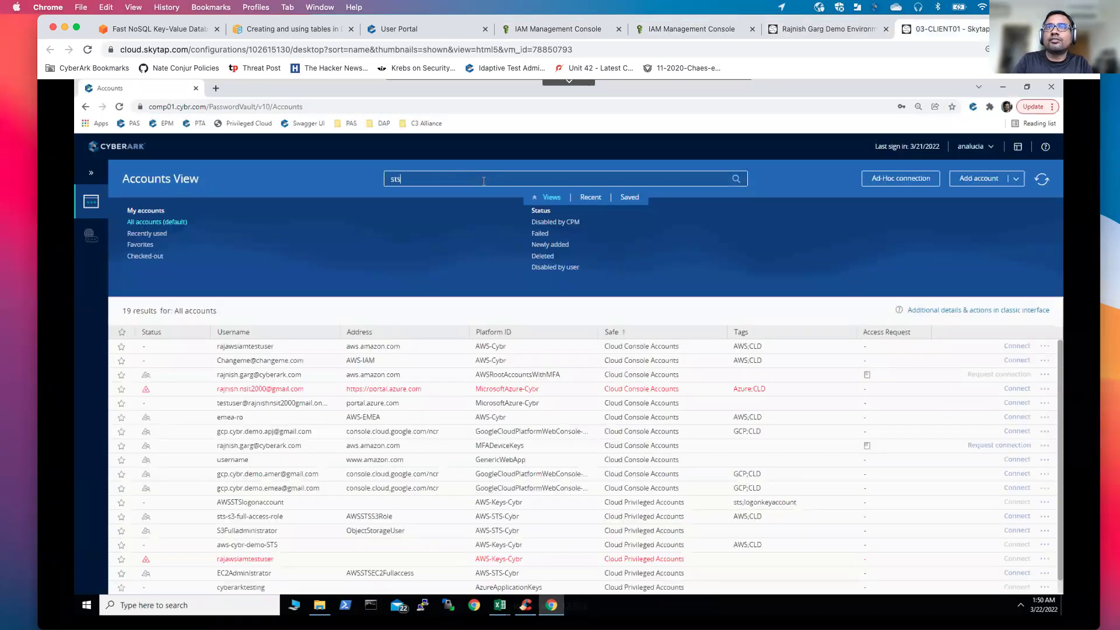
key("Return")
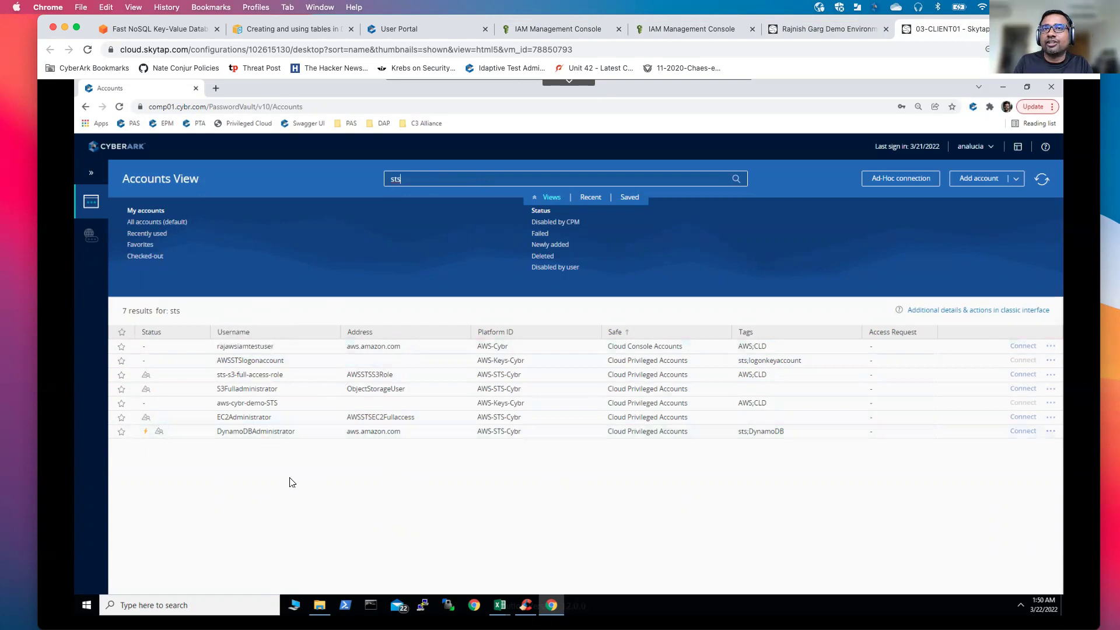
Step: Open AWSSTSlogonaccount and review its activities and its details (platform AWS-Keys-Cybr, safe Cloud Privileged Accounts)
left_click(277, 362)
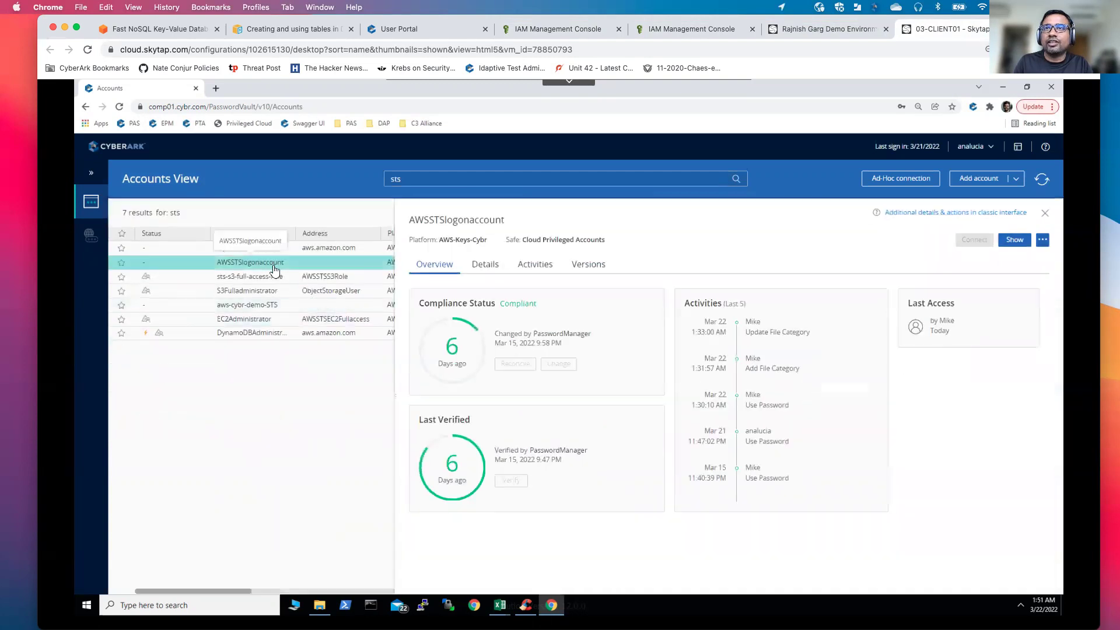
left_click(545, 269)
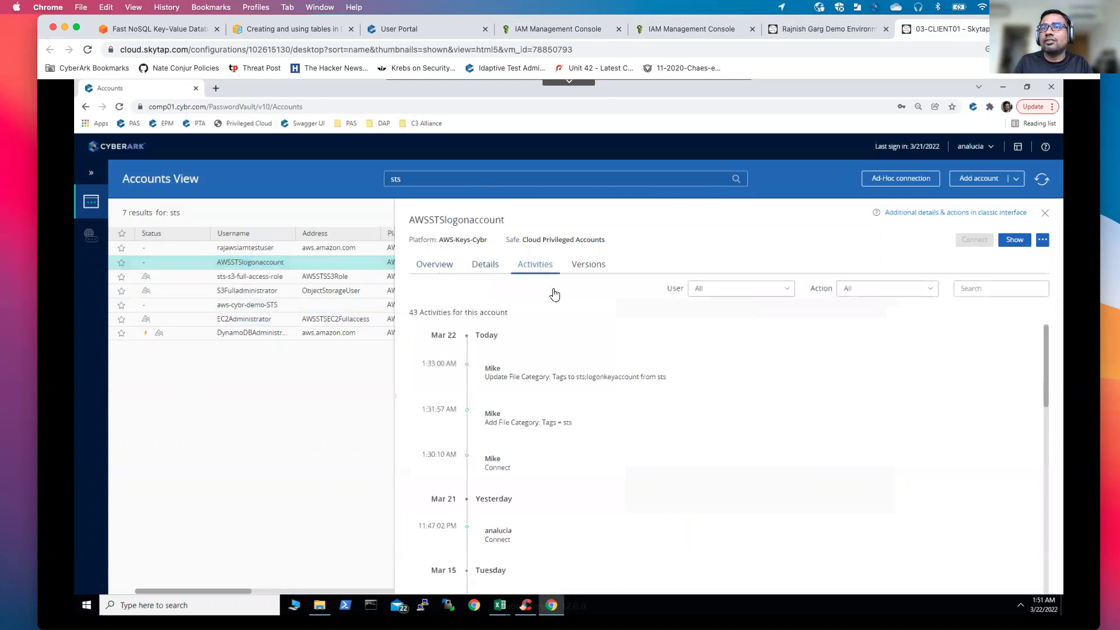
left_click(477, 266)
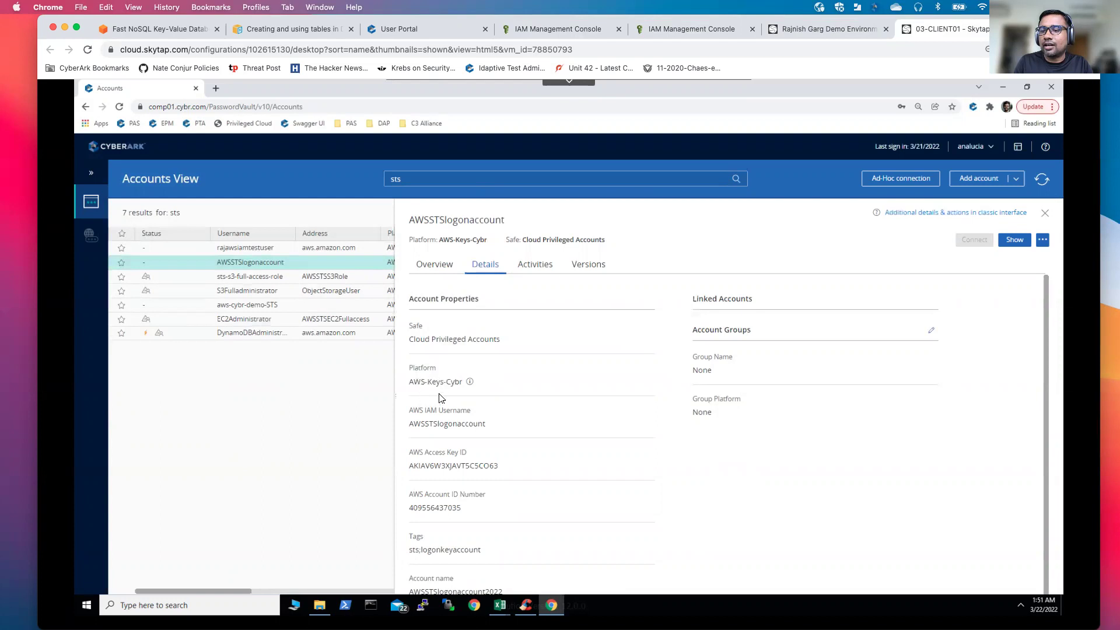
scroll(534, 395, "down", 1)
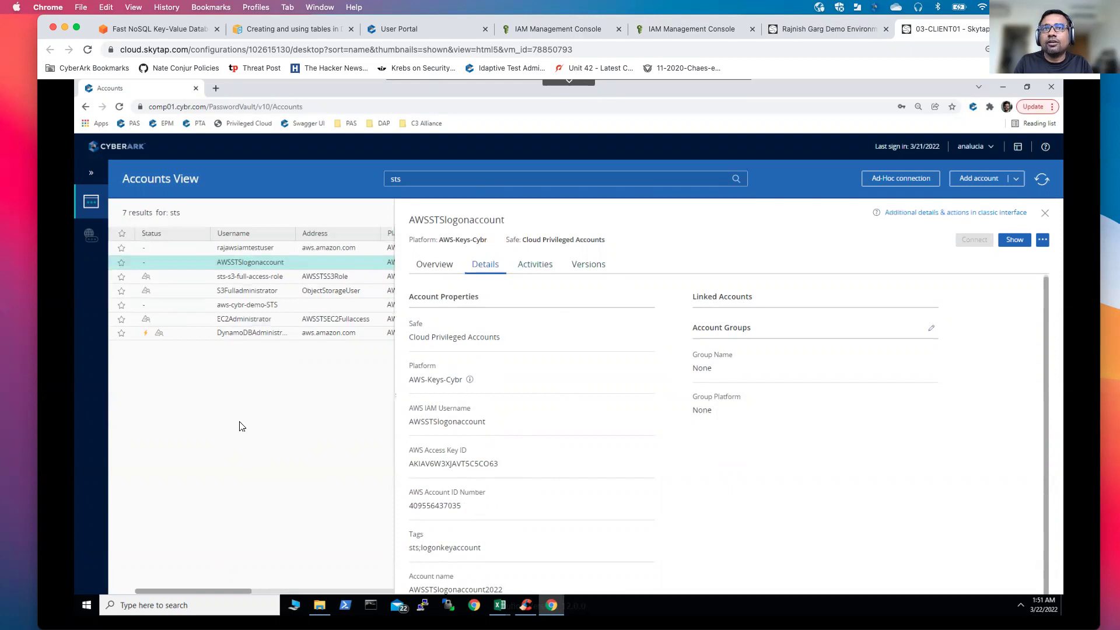
Step: Open the DynamoDBAdministrator account and check its stored password, dismissing the empty-password notice
left_click(258, 336)
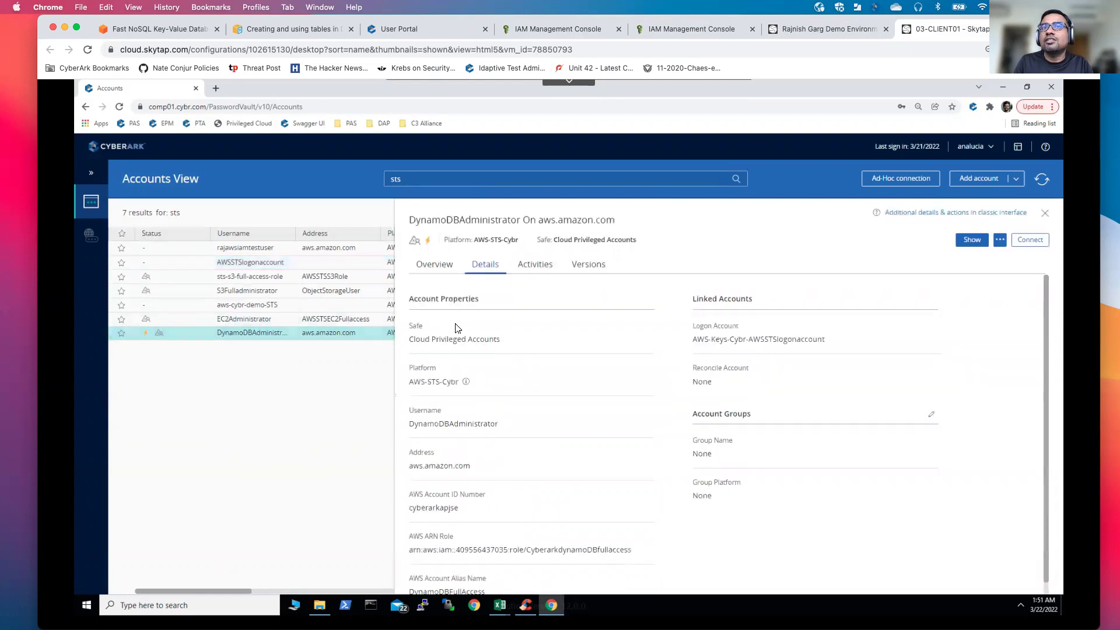
left_click(434, 265)
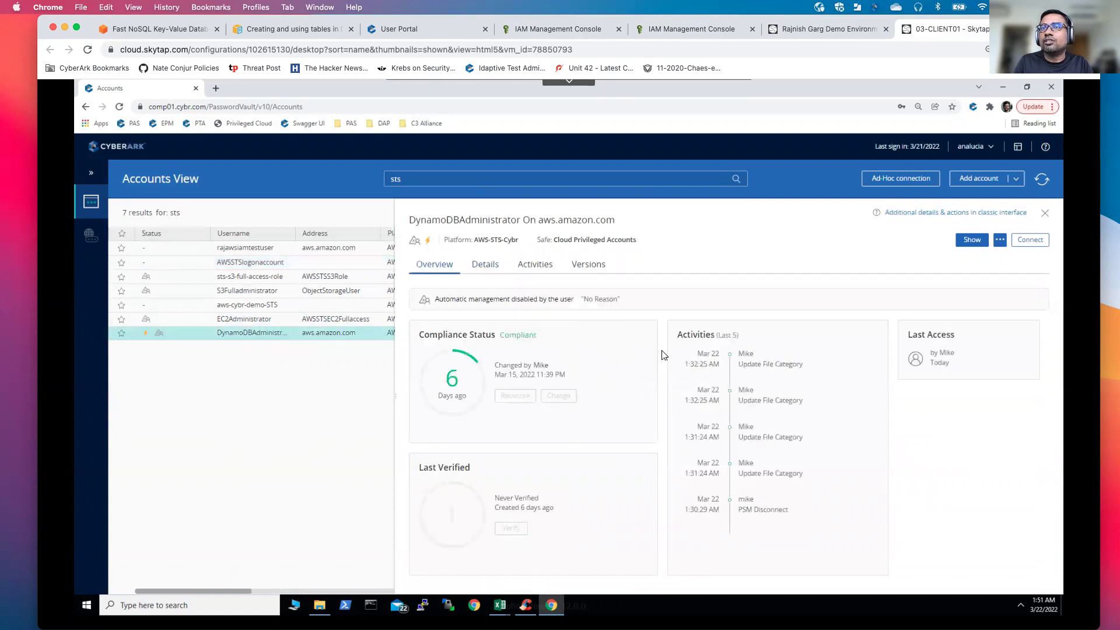
left_click(972, 240)
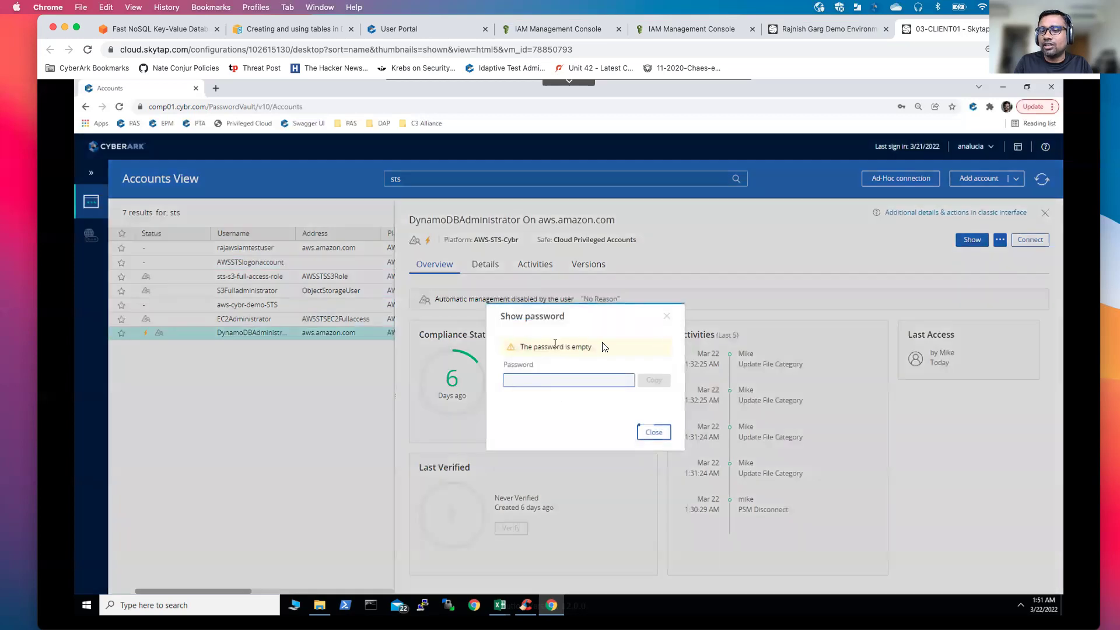
left_click(670, 322)
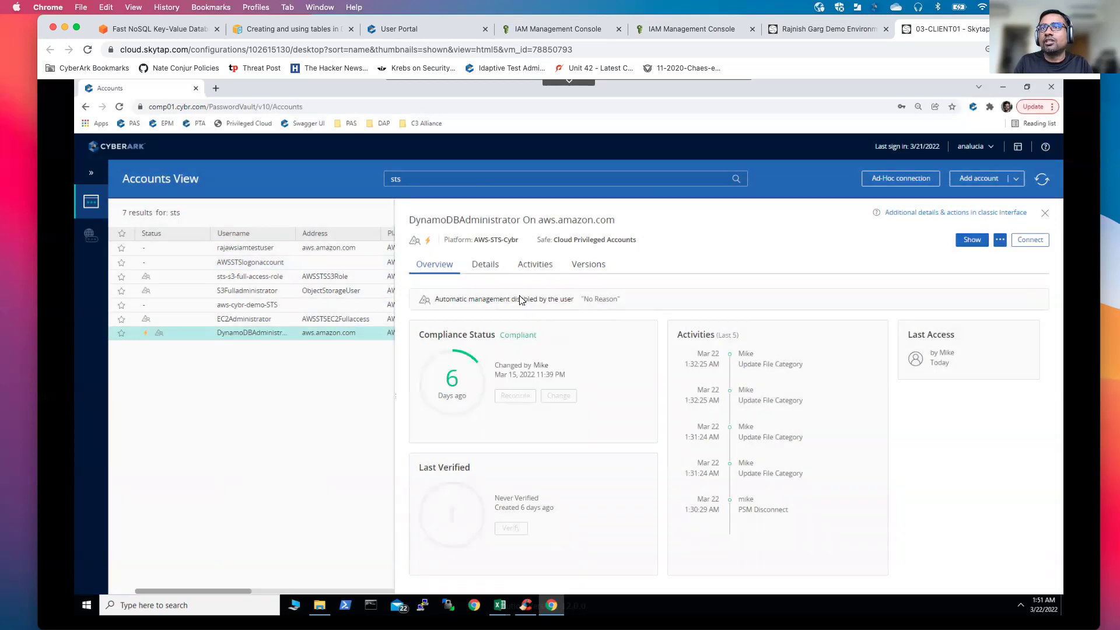
Step: Review DynamoDBAdministrator's details and select the AWS ARN Role value CyberarkdynamoDBfullaccess
left_click(482, 269)
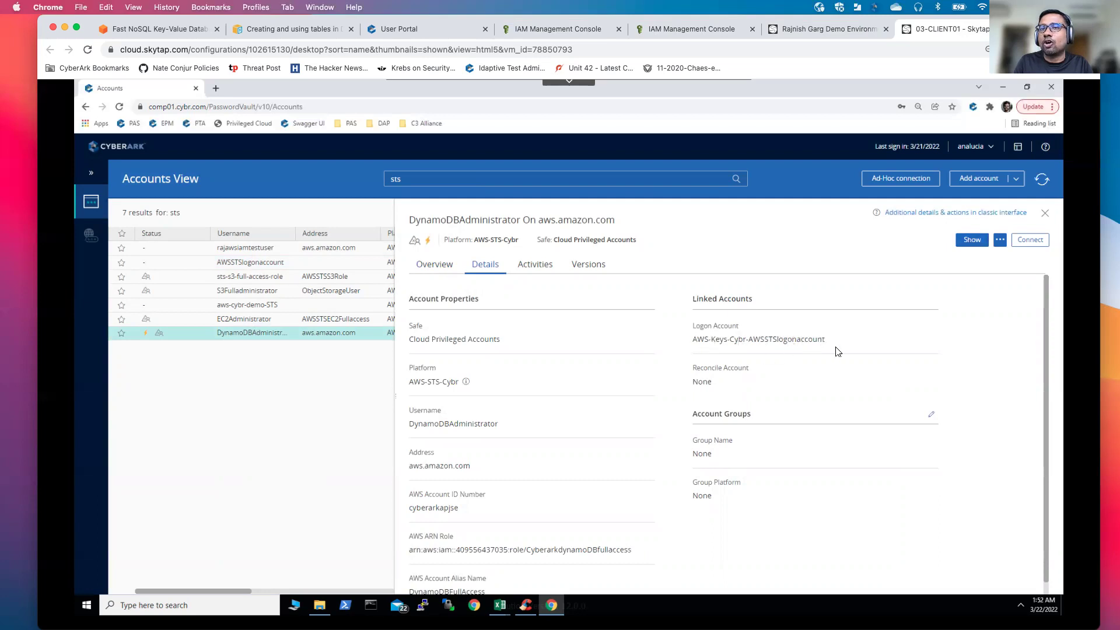
left_click_drag(1049, 341, 1051, 394)
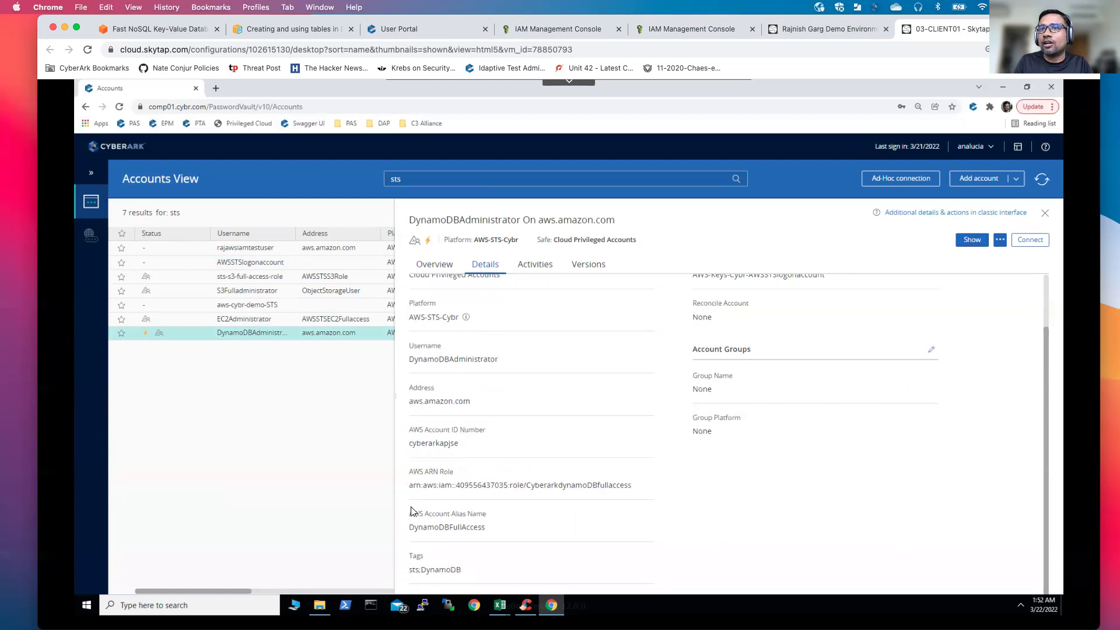
left_click_drag(410, 487, 627, 485)
triple_click(625, 485)
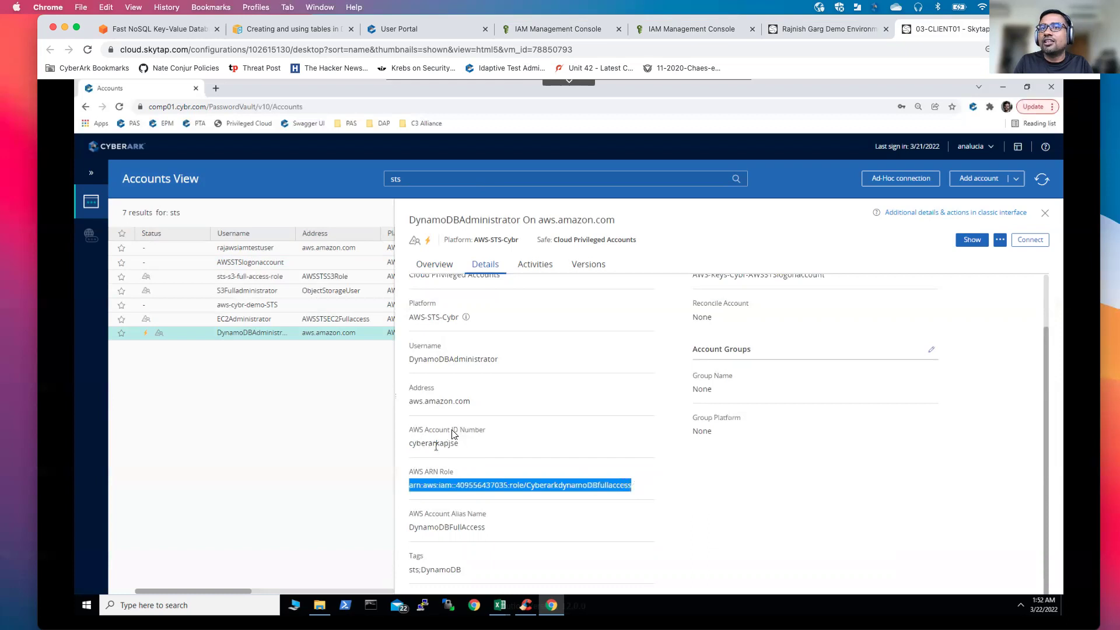
left_click(543, 436)
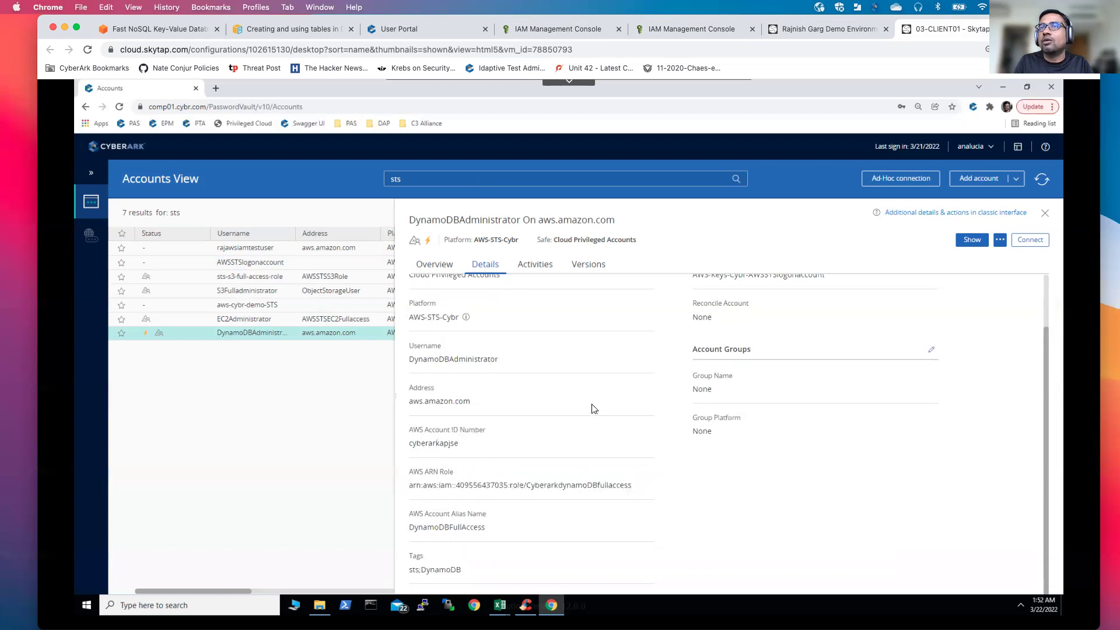
scroll(593, 409, "up", 2)
scroll(594, 409, "down", 2)
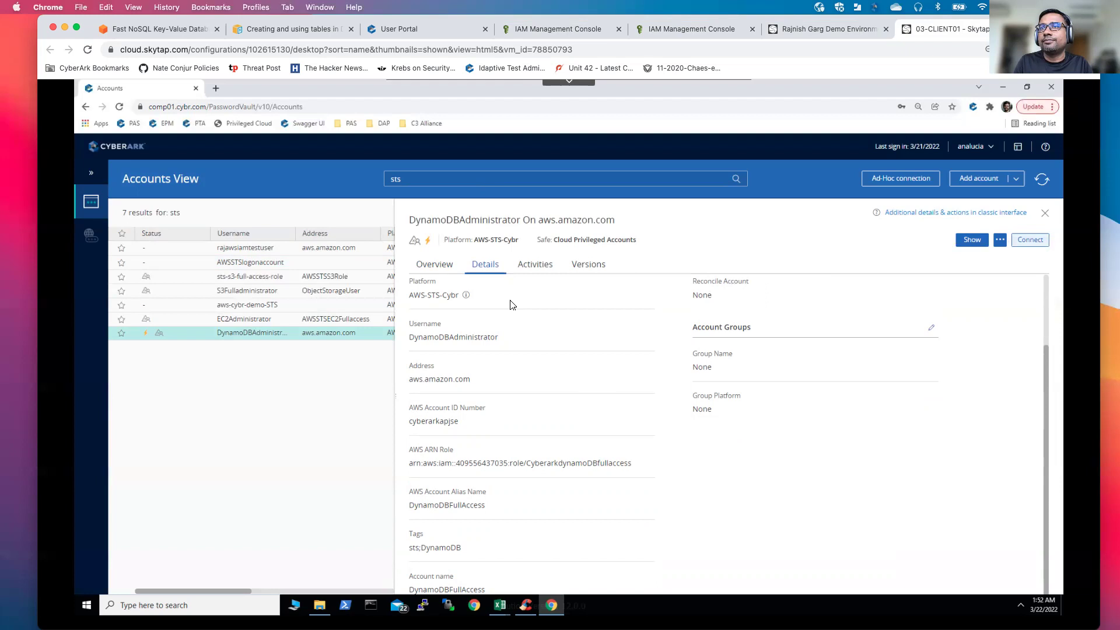
Step: Connect to DynamoDBAdministrator with the reason 'Creating Data' to launch a recorded AWS console session
left_click(1025, 245)
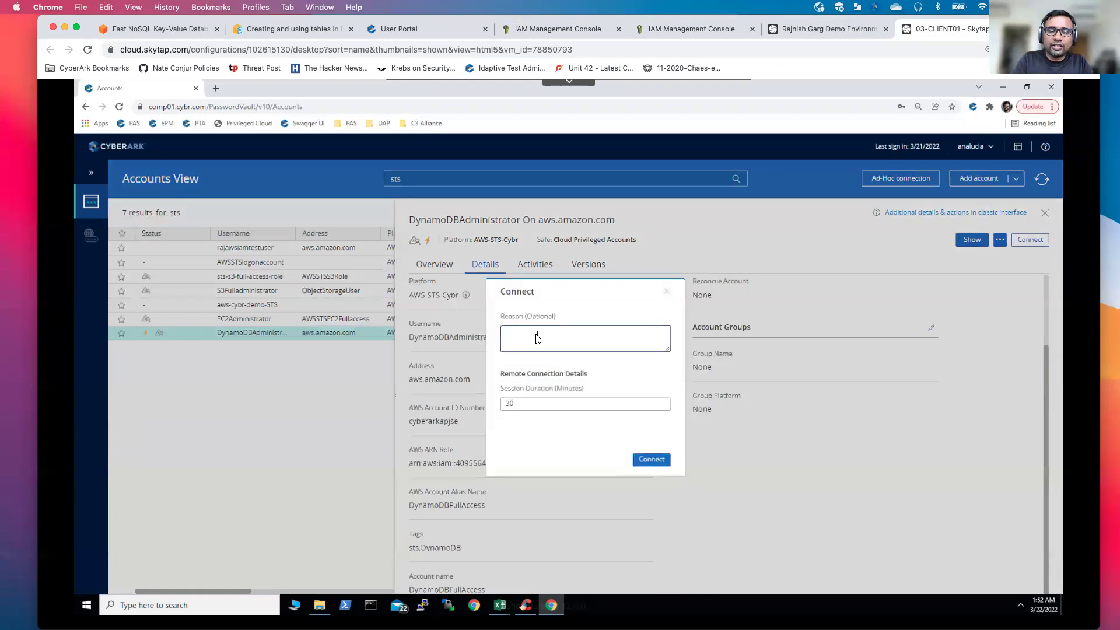
type("C")
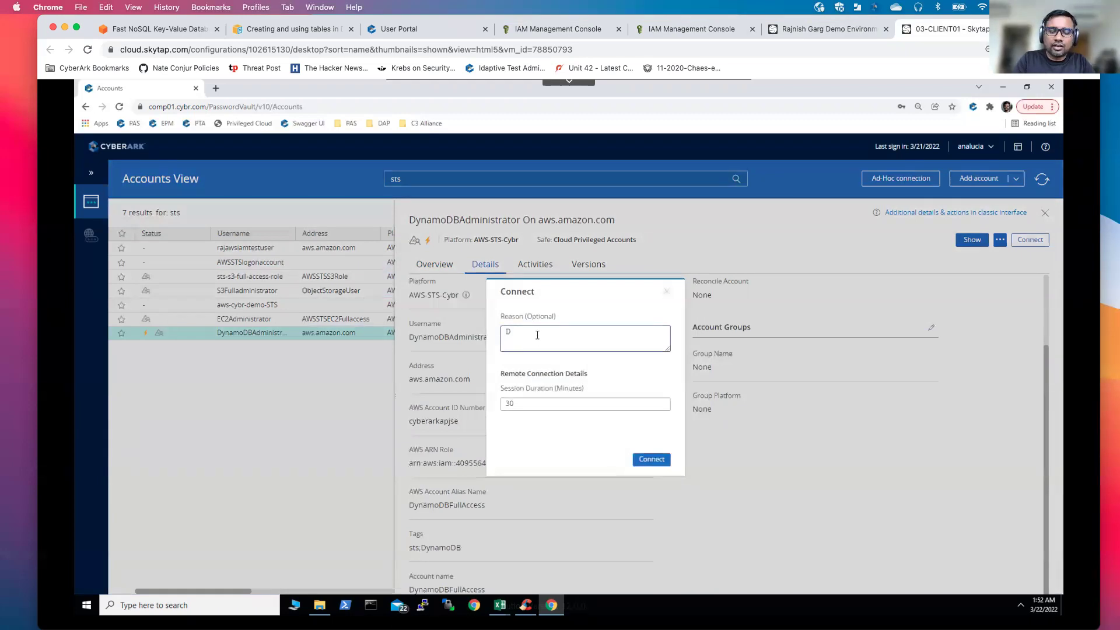
type("reating")
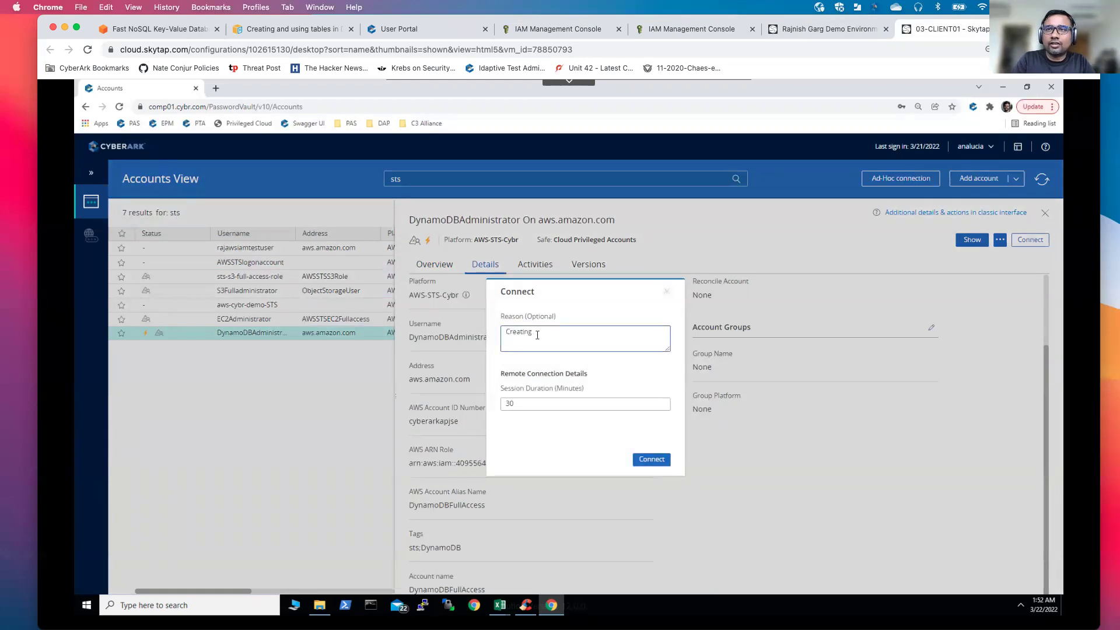
type(" Data")
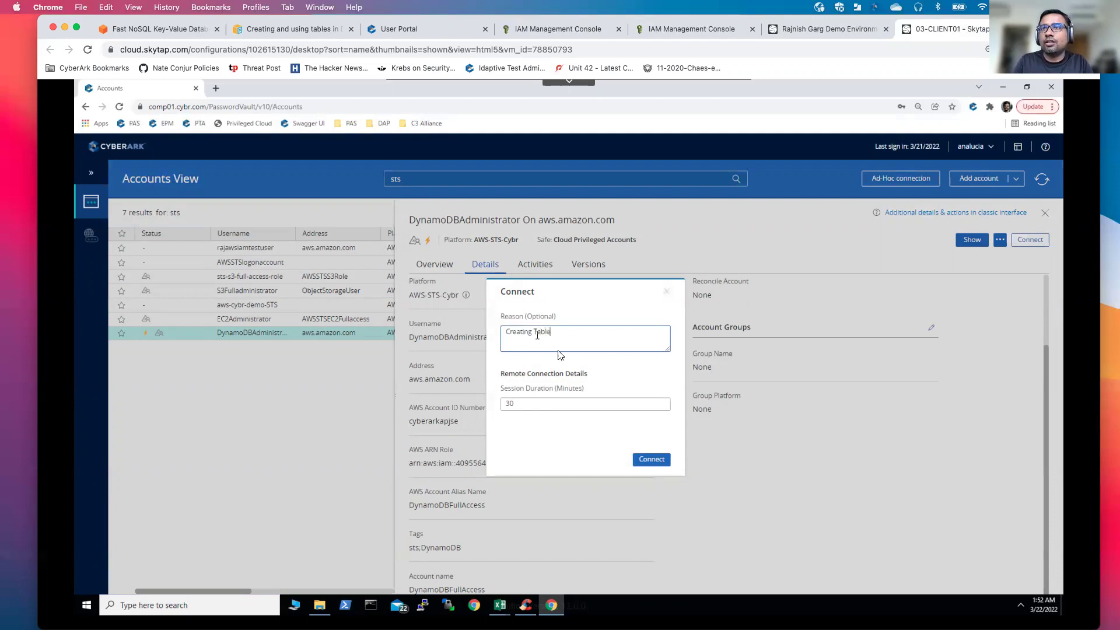
left_click(651, 461)
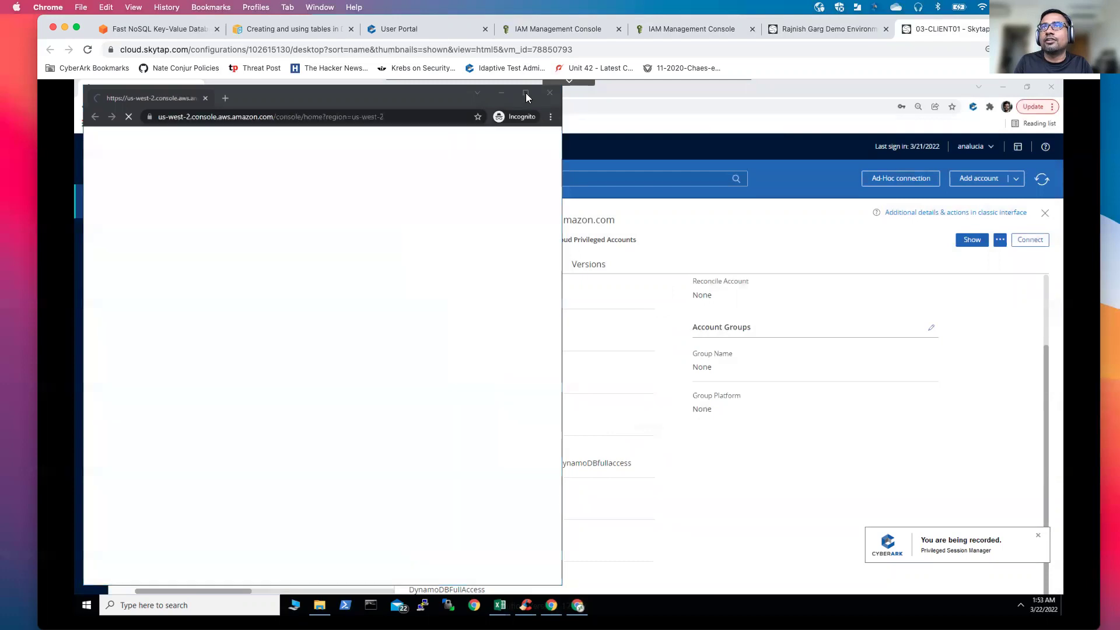
Step: Maximize the AWS console, open DynamoDB via a 'dynamo' service search, and dismiss the new-console banner
left_click(526, 93)
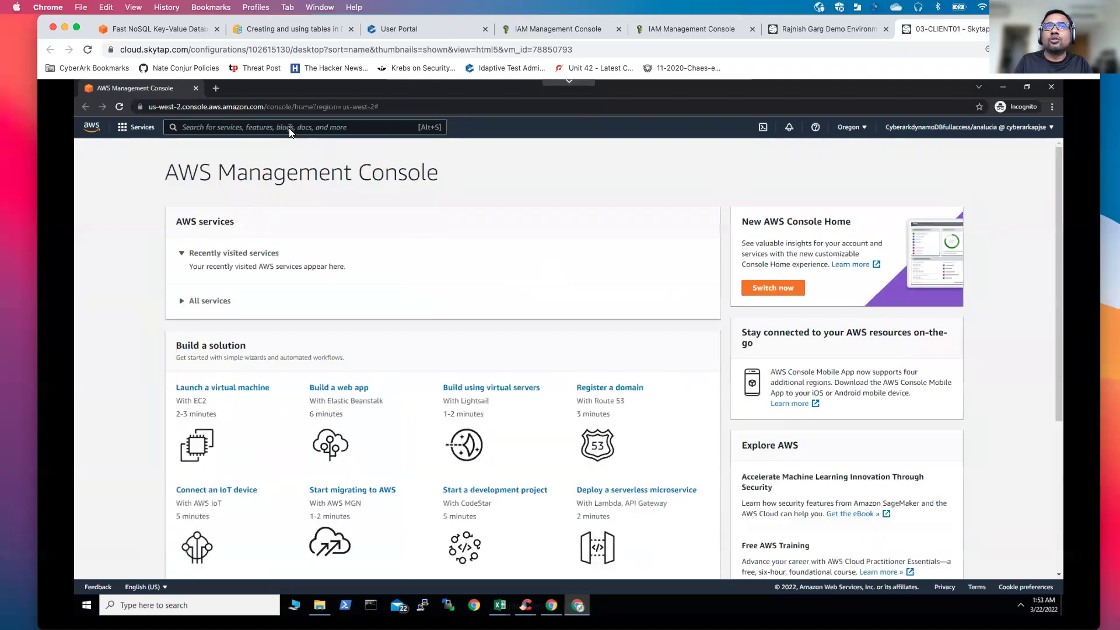
left_click(290, 127)
type("dya")
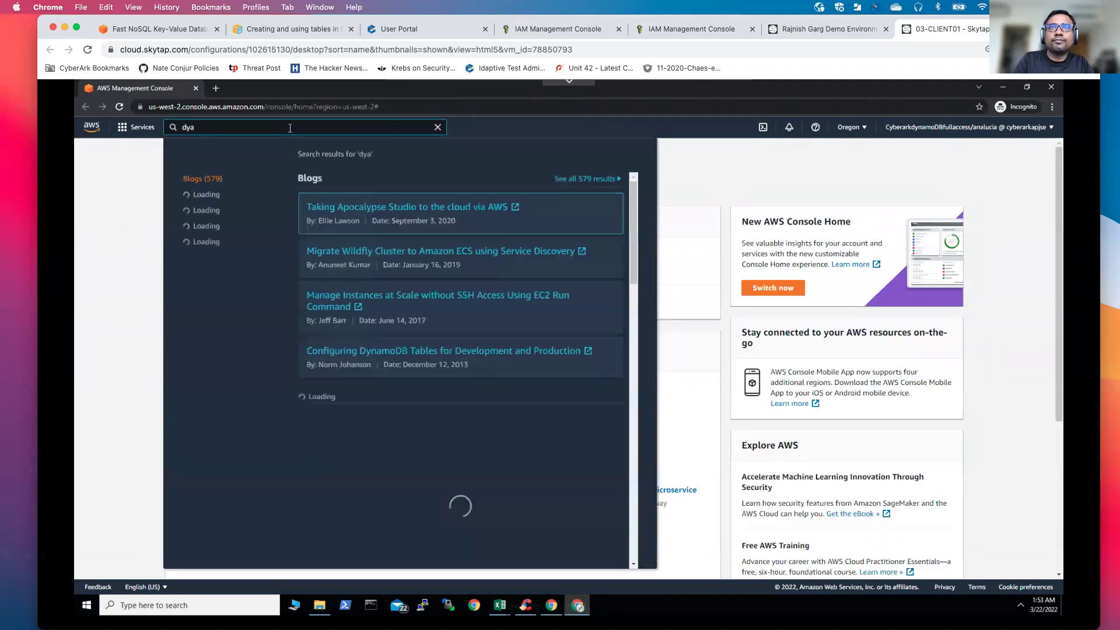
key("BackSpace")
type("namo")
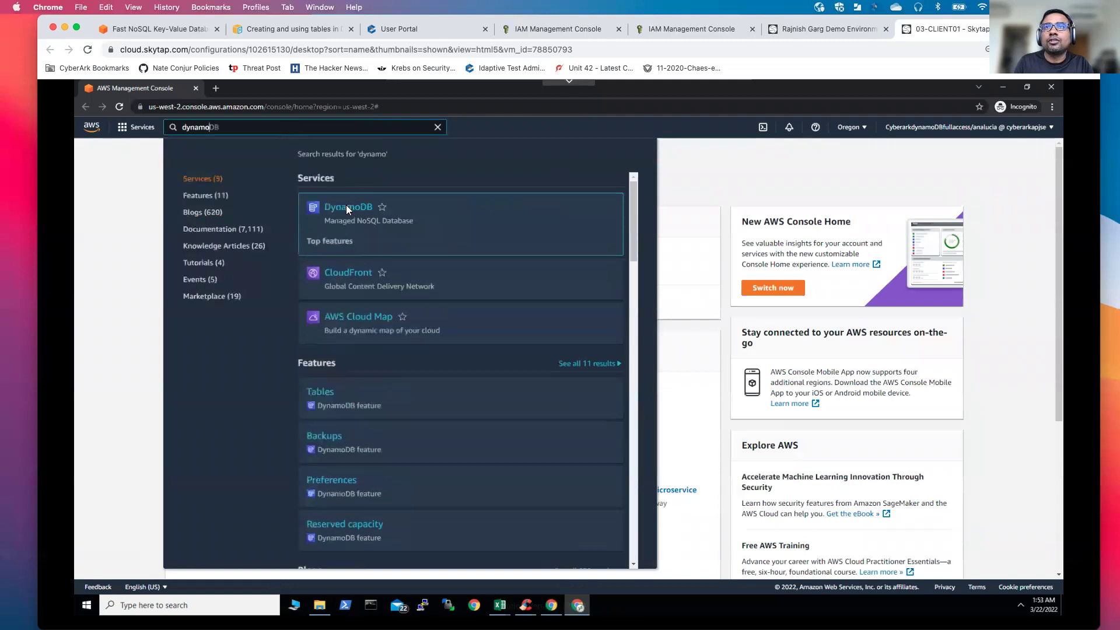
left_click(347, 208)
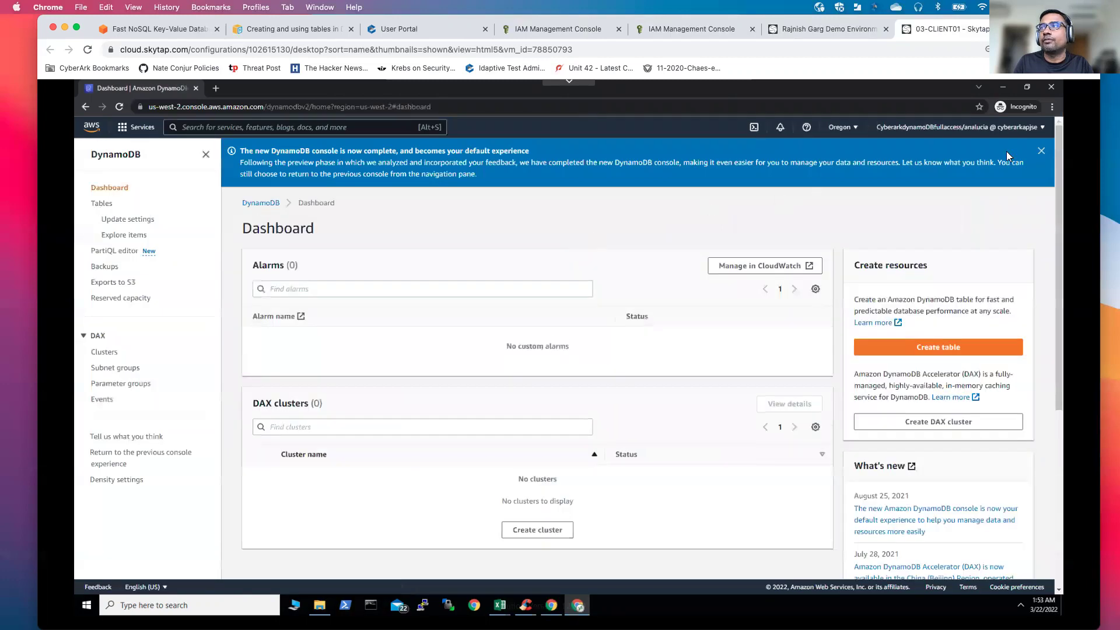
left_click(1040, 150)
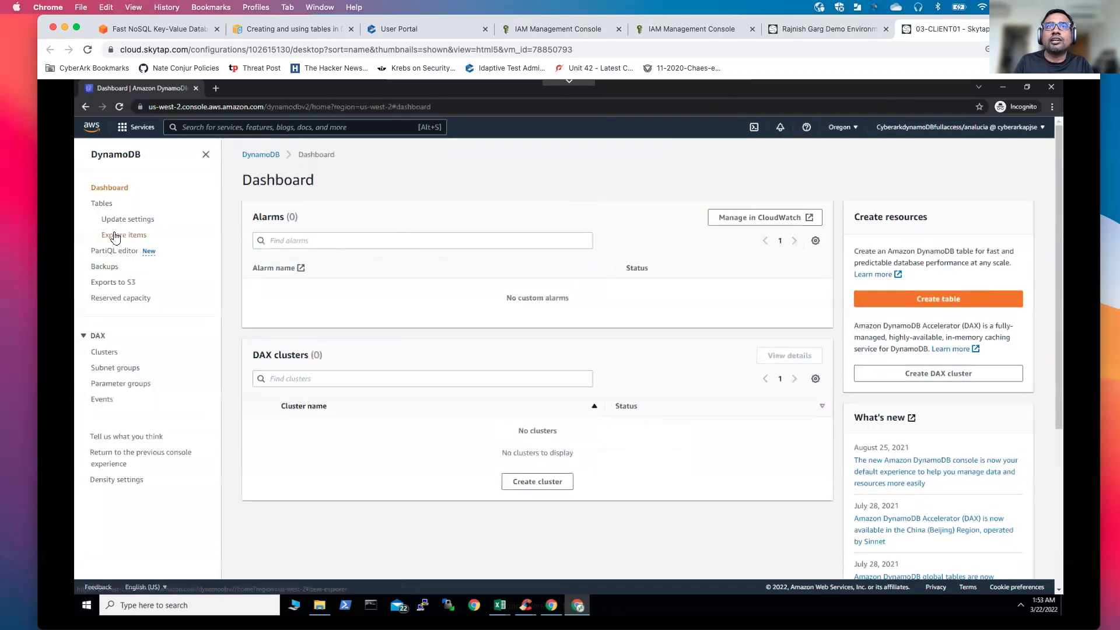
Step: Start a new DynamoDB table named TestingPurpose with partition key Weather
left_click(923, 299)
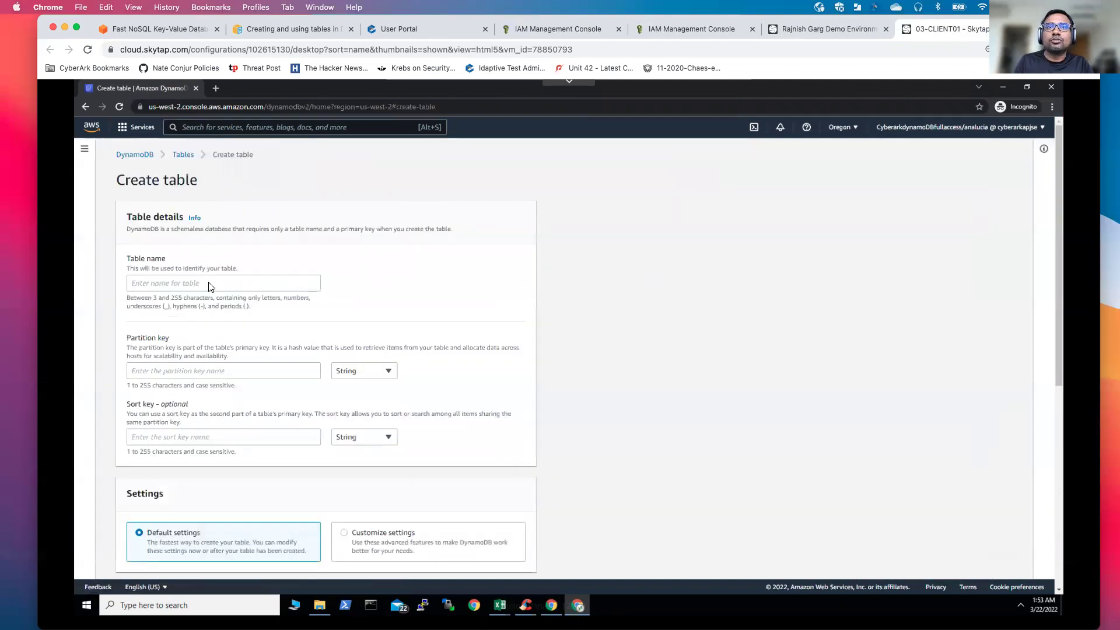
left_click(177, 286)
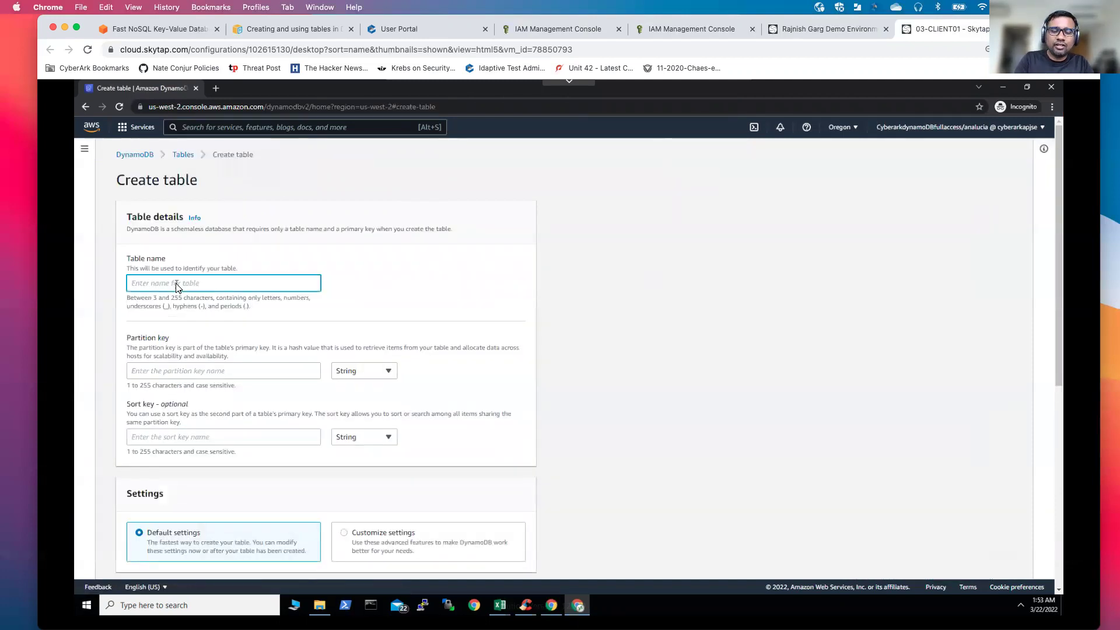
type("Te")
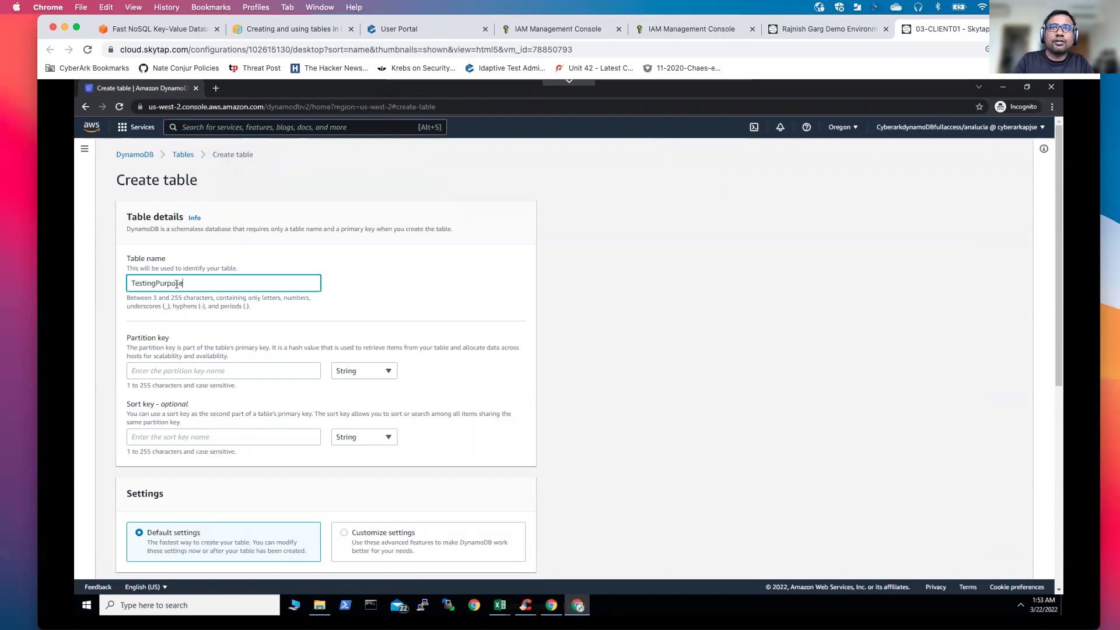
type("stingPurpose")
left_click(195, 372)
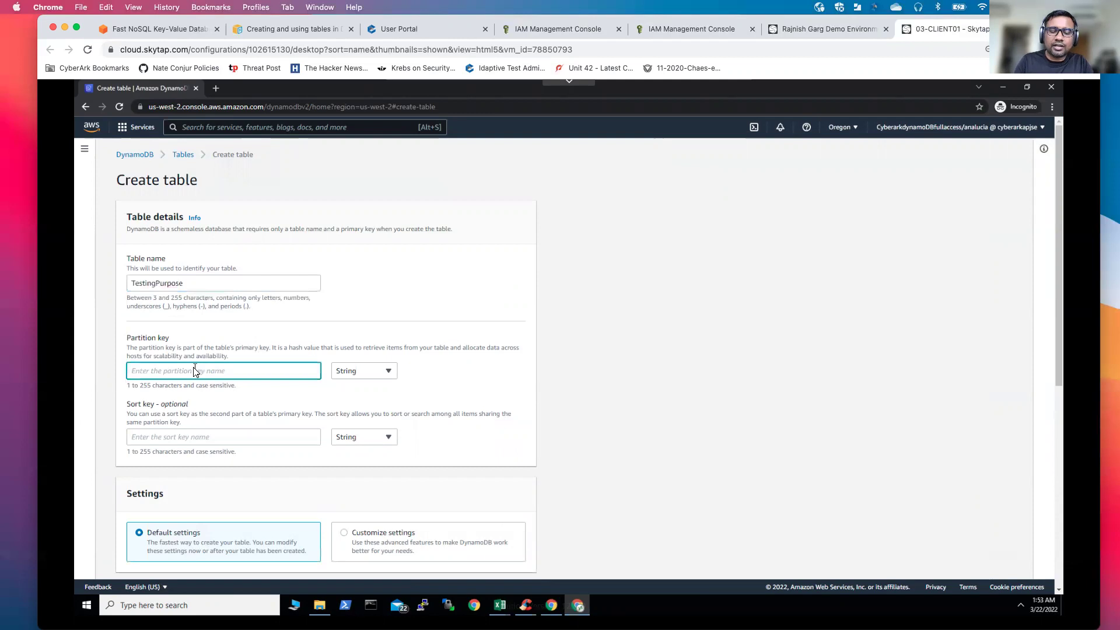
type("Cli")
key("BackSpace")
key("BackSpace")
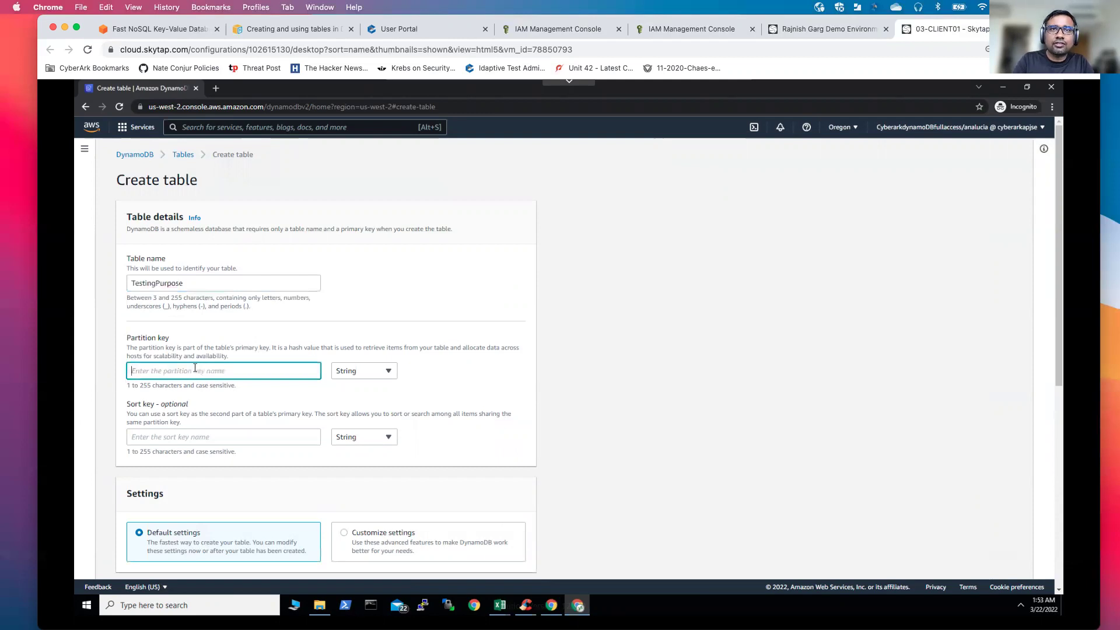
type("Weat")
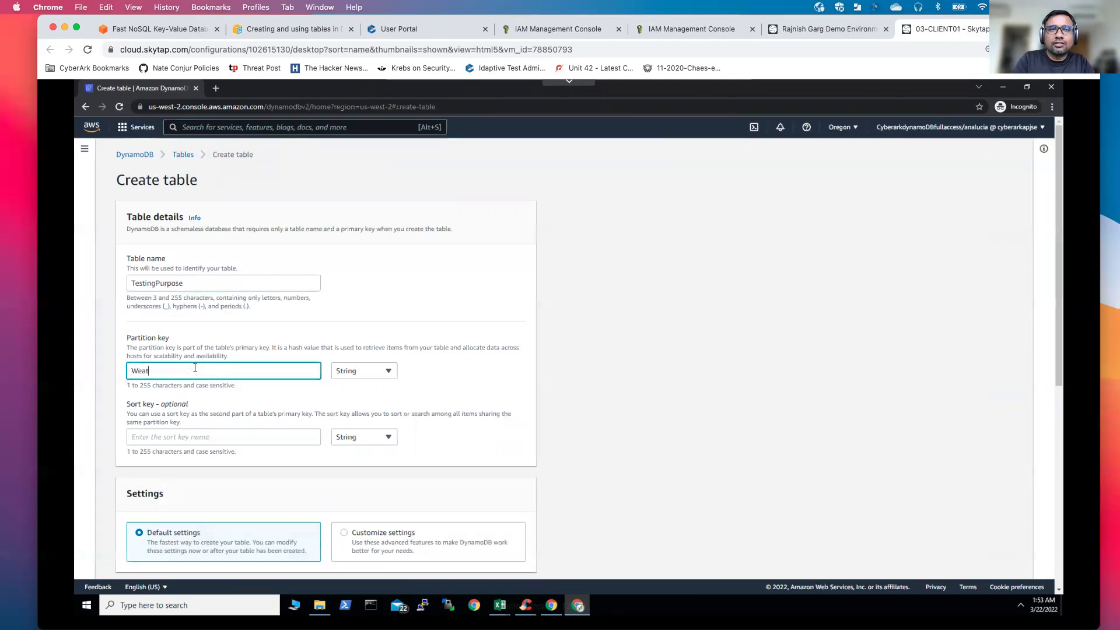
type("her")
Step: Add sort key Day and create the table with default settings
left_click(173, 441)
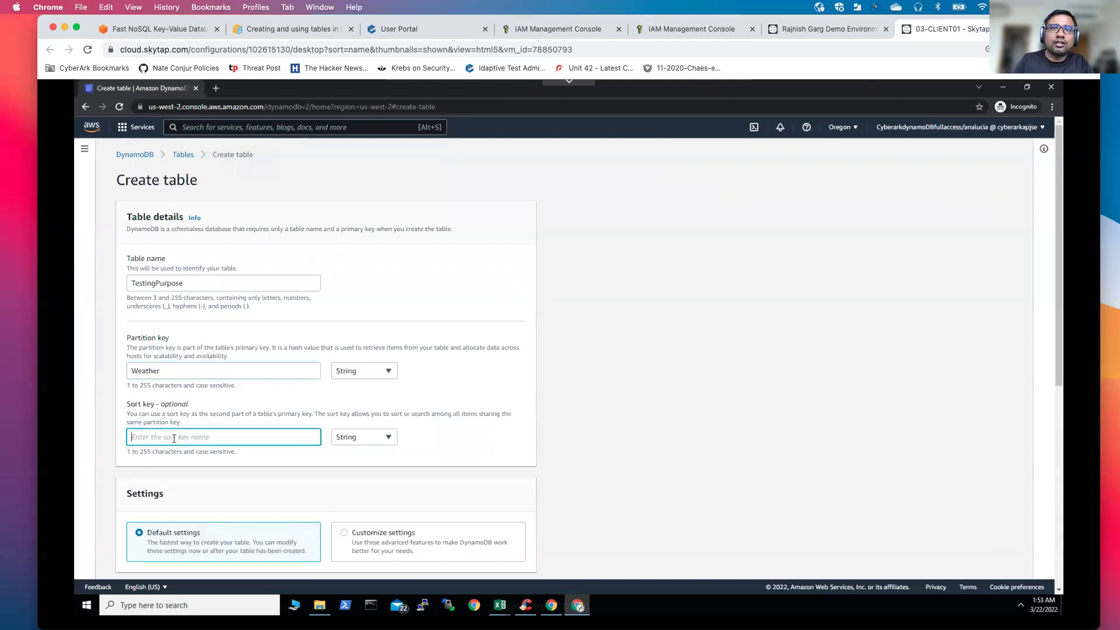
type("Day")
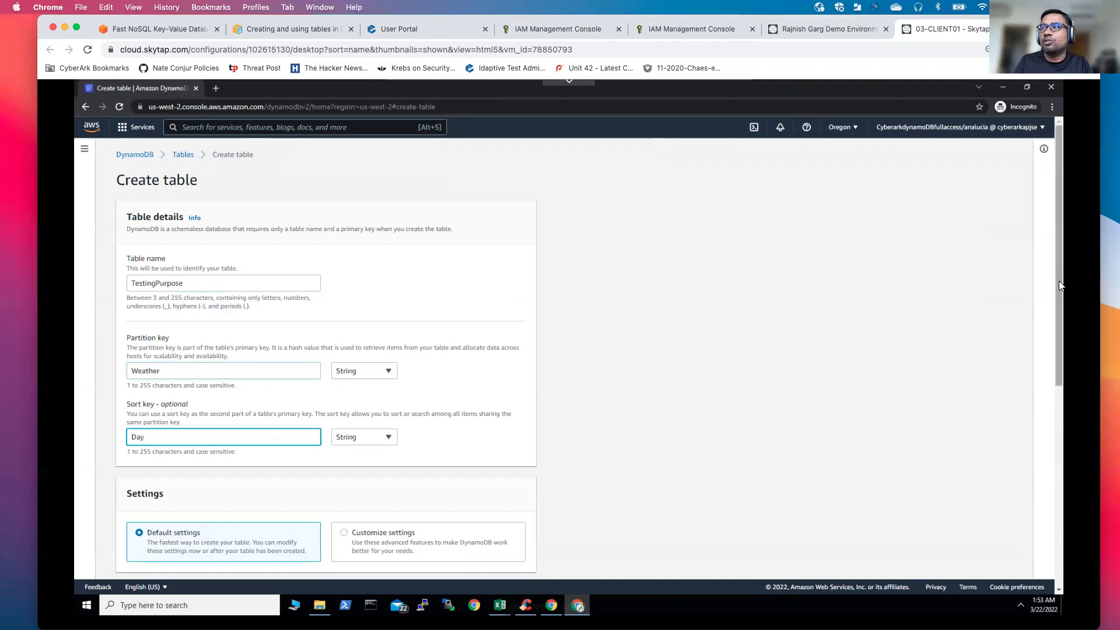
left_click_drag(1059, 281, 1059, 348)
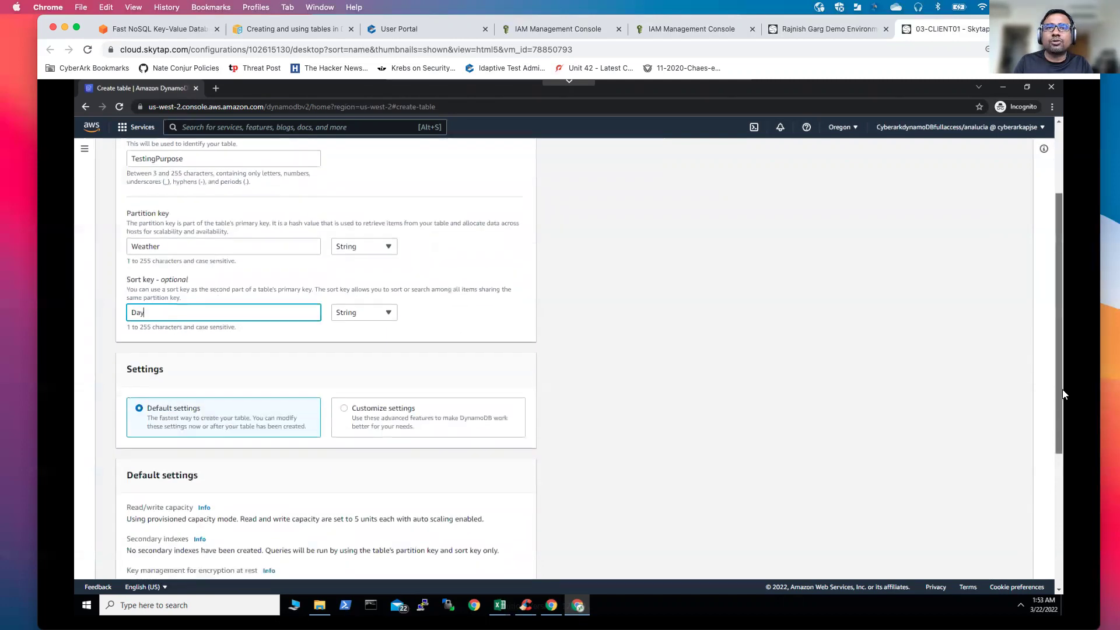
scroll(1062, 394, "down", 3)
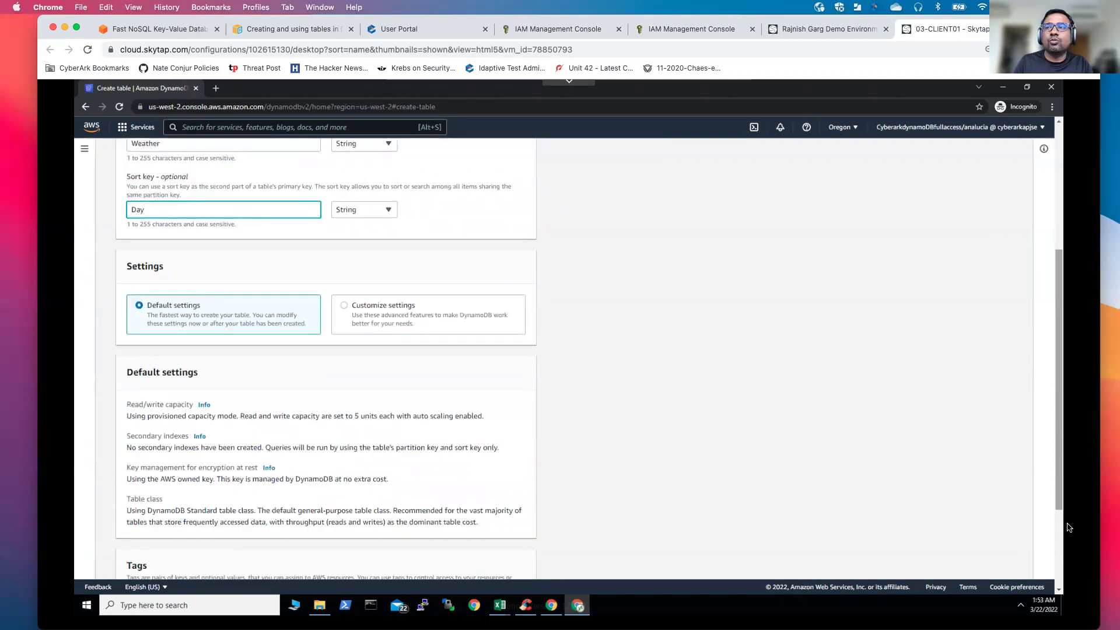
scroll(1063, 554, "down", 3)
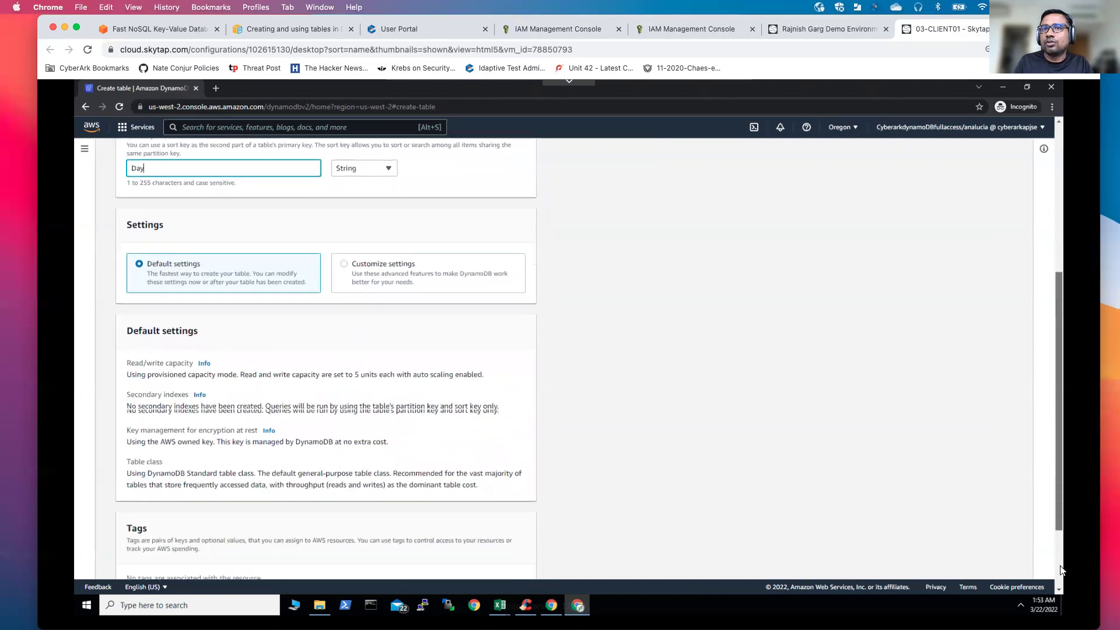
scroll(642, 560, "down", 1)
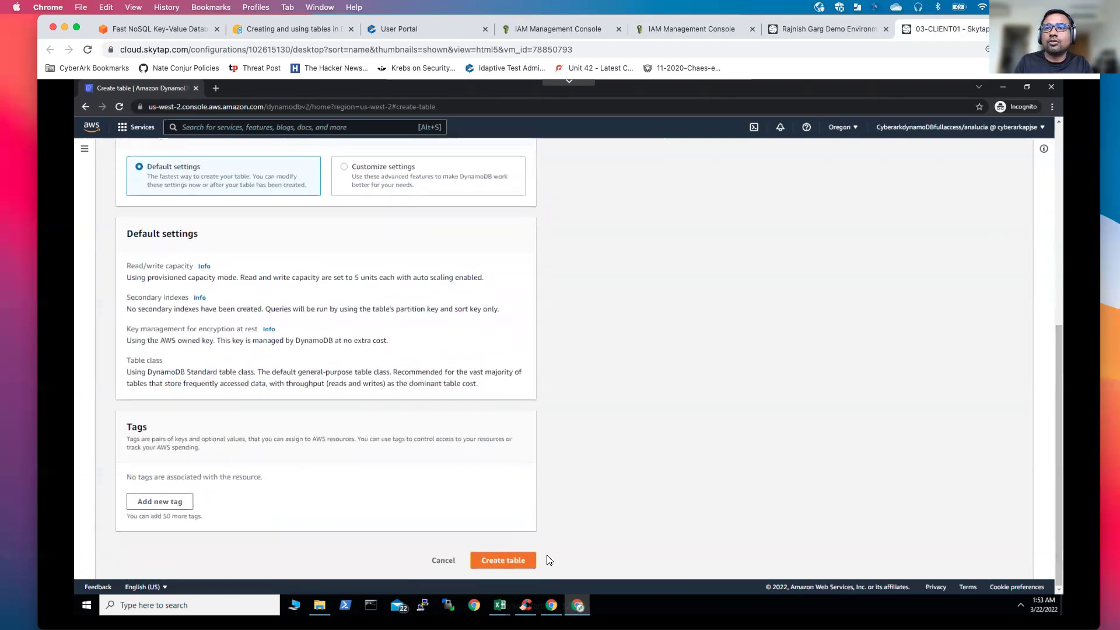
left_click(505, 561)
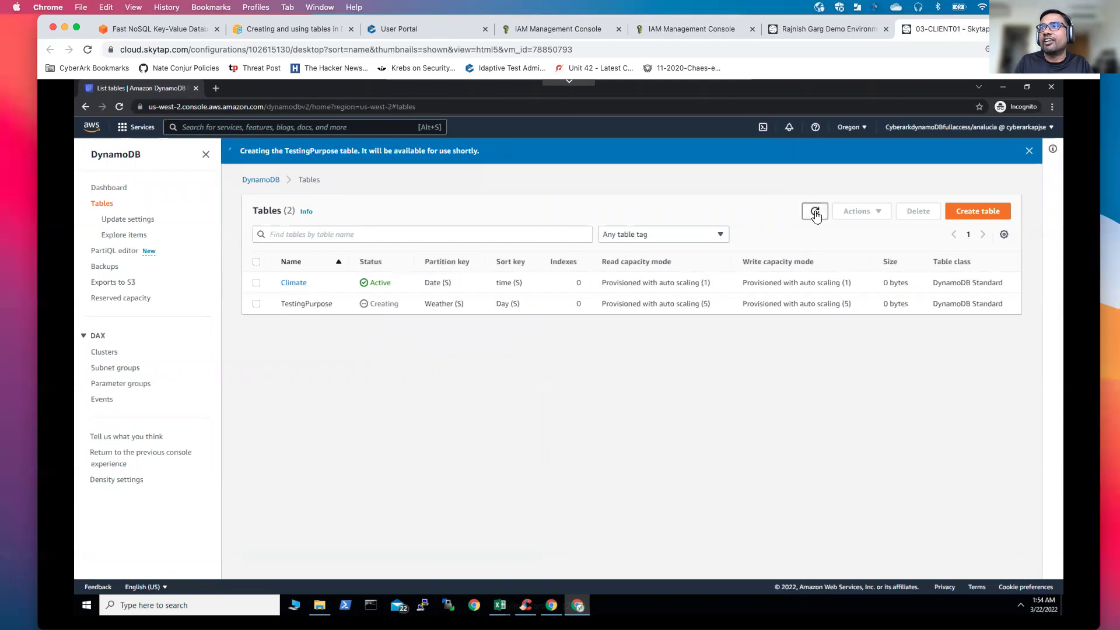
Step: Refresh the Tables list, open the Active TestingPurpose table, and check its Indexes and Overview
left_click(815, 213)
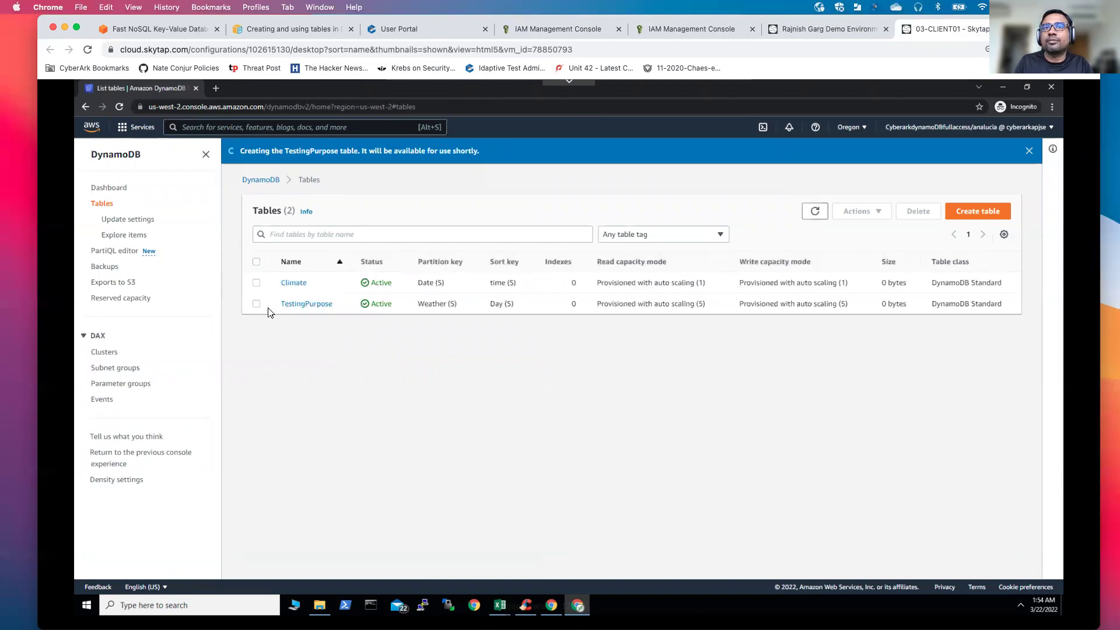
left_click(256, 304)
left_click(296, 306)
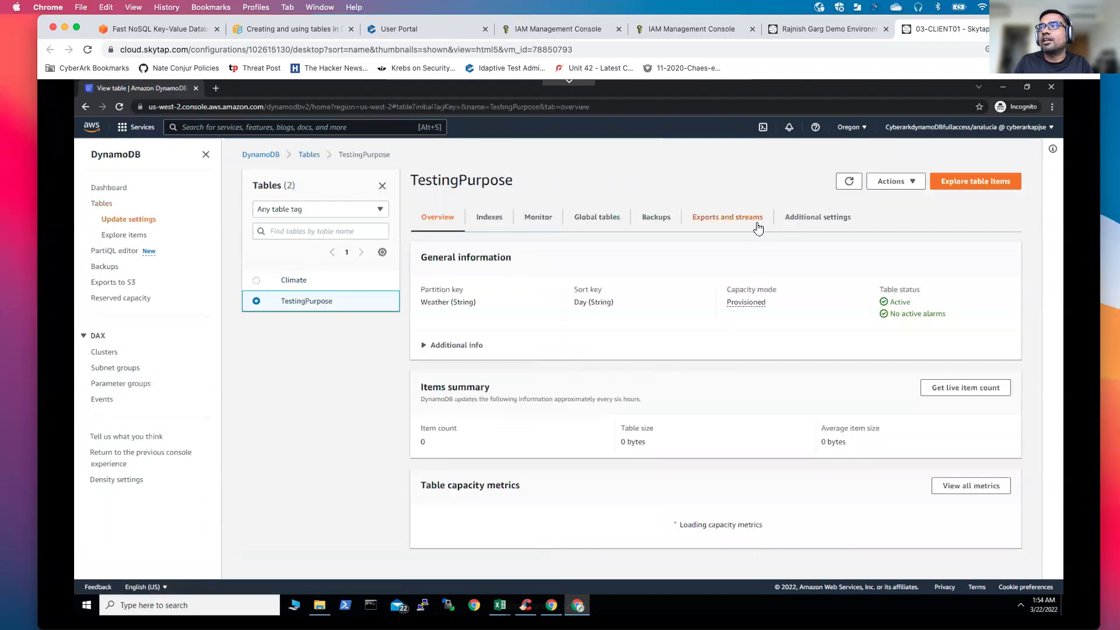
left_click(499, 225)
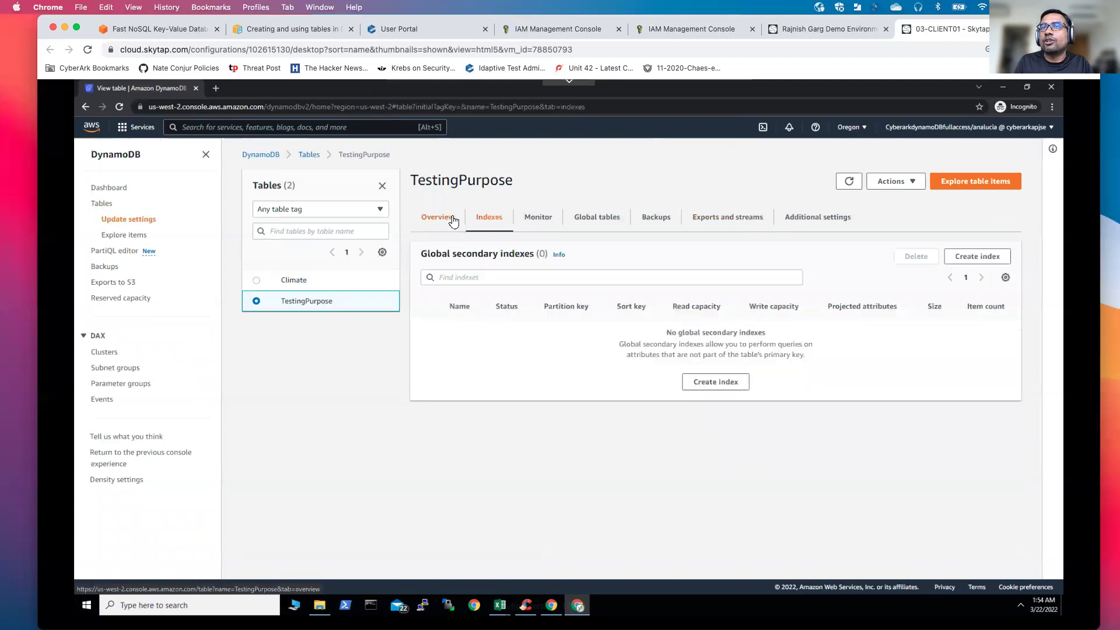
left_click(444, 222)
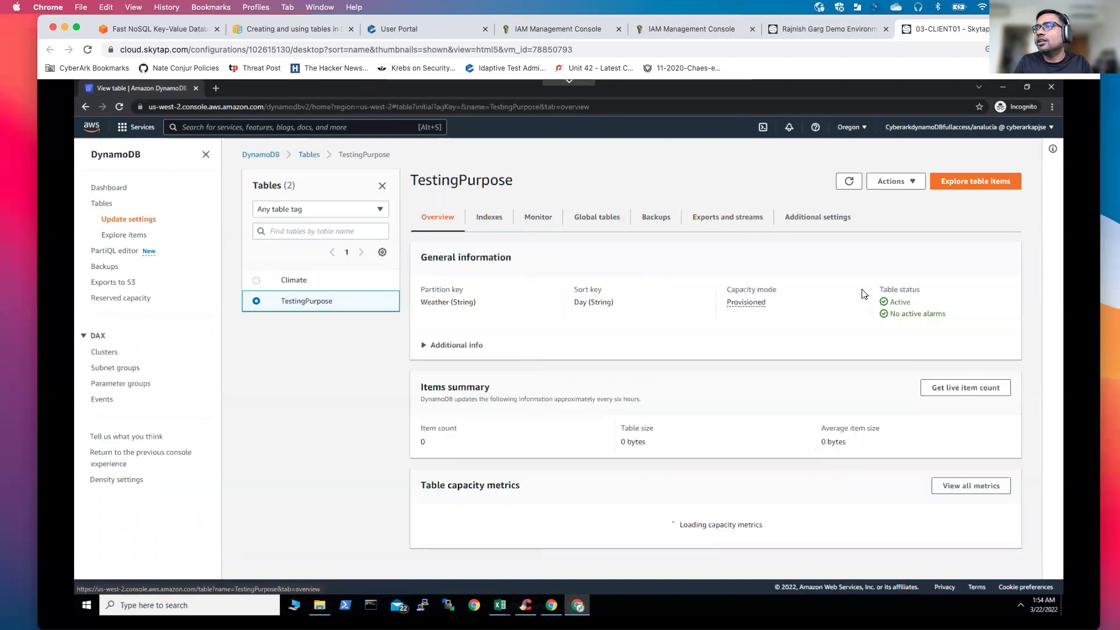
left_click(904, 185)
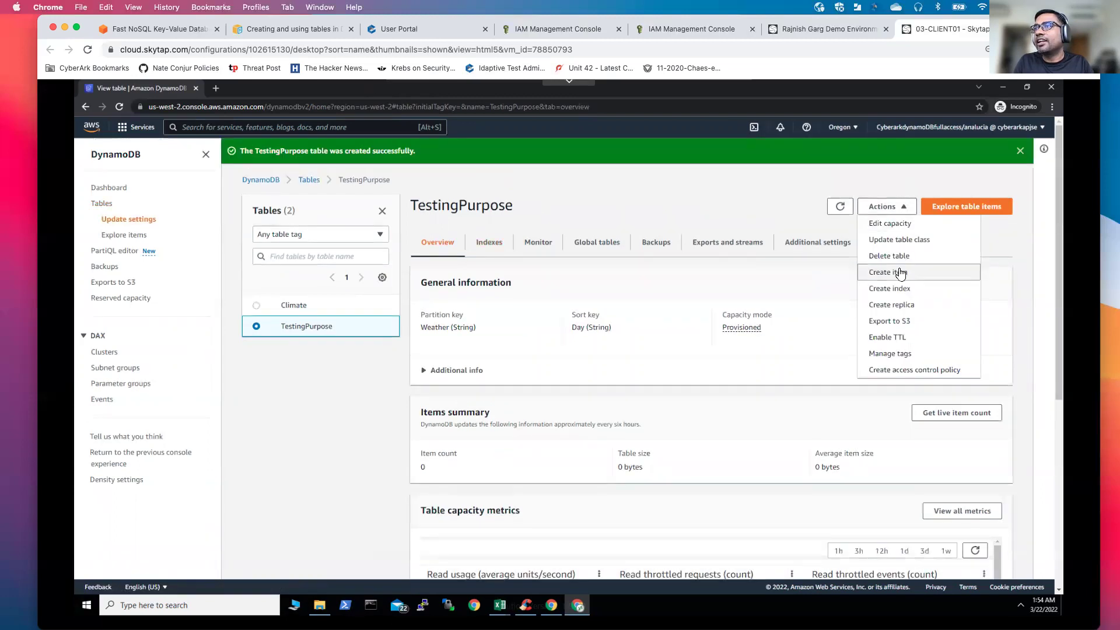
Step: Create a TestingPurpose item with Weather 'Dry' and Day 'Tuesday'
left_click(902, 272)
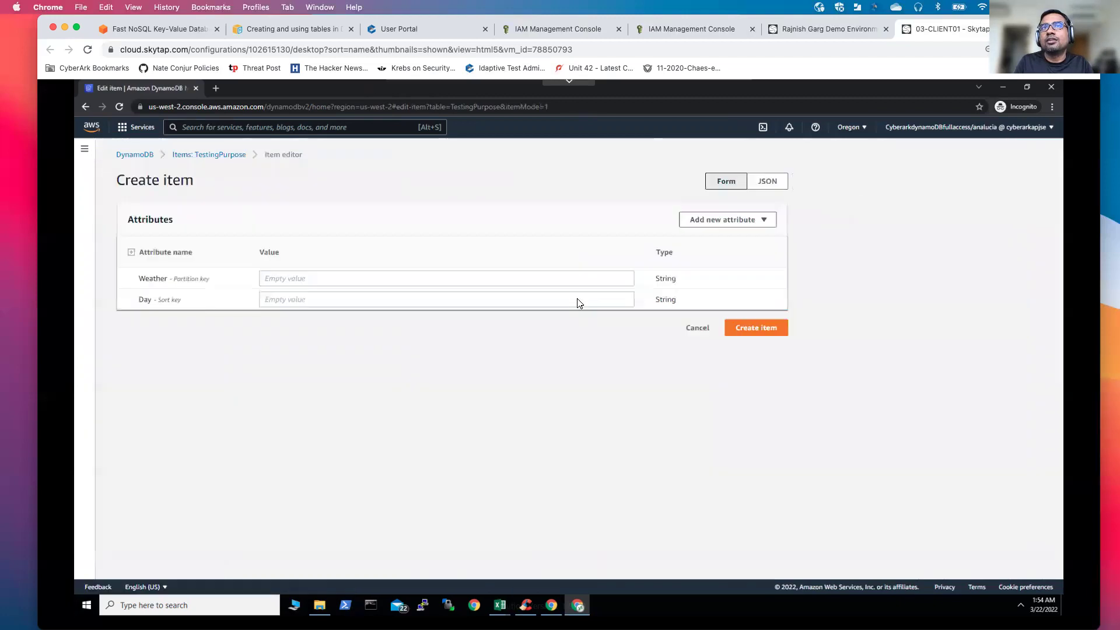
left_click(487, 280)
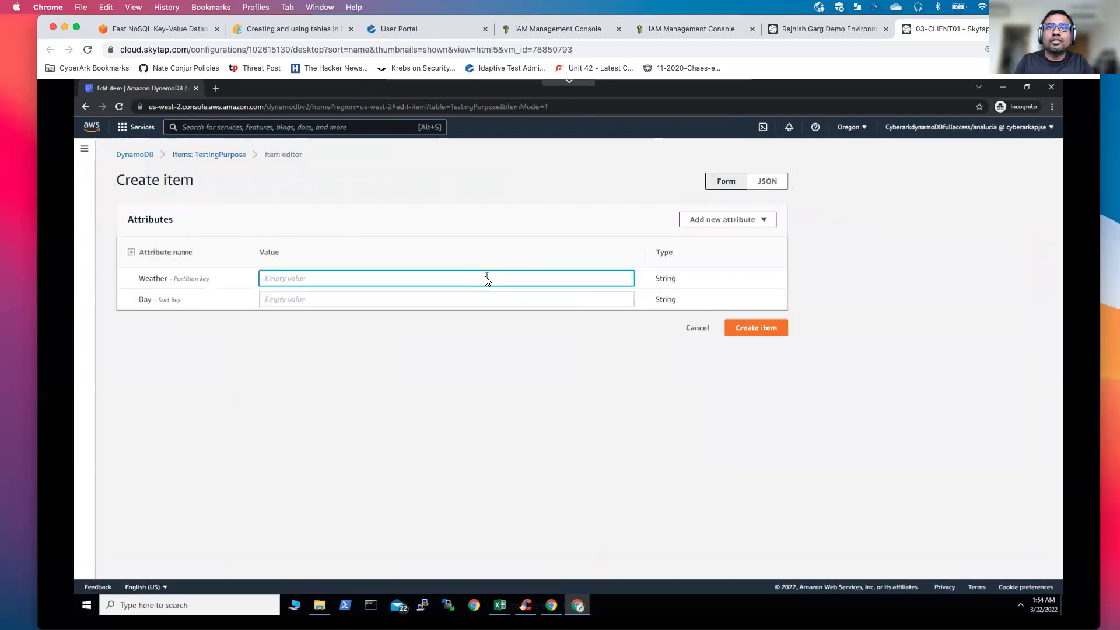
type("Dry")
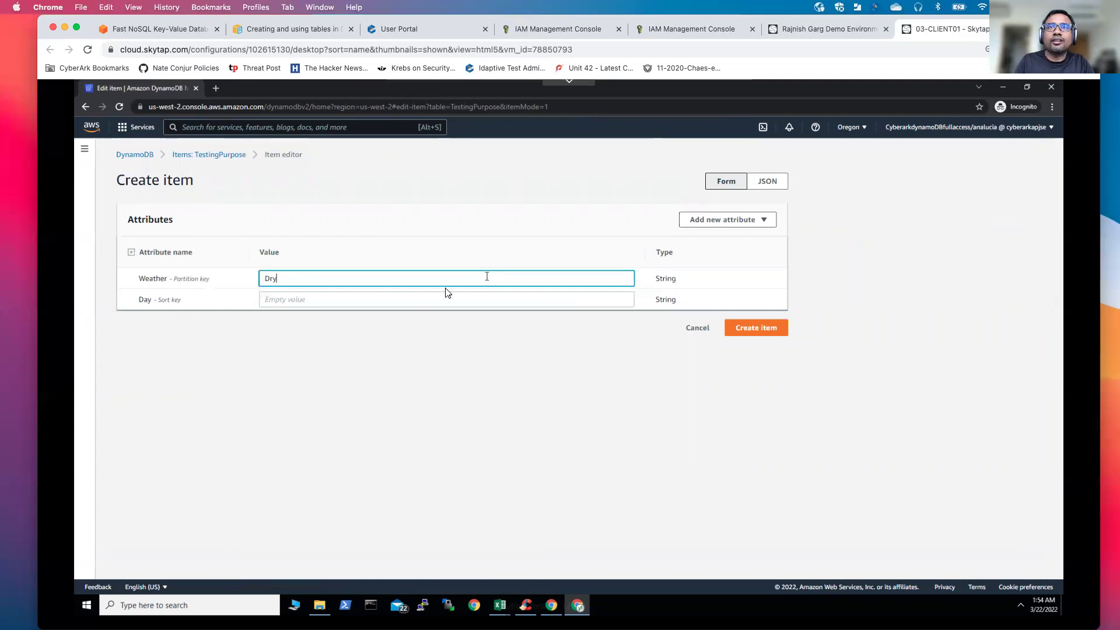
left_click(383, 301)
type("Tuesday")
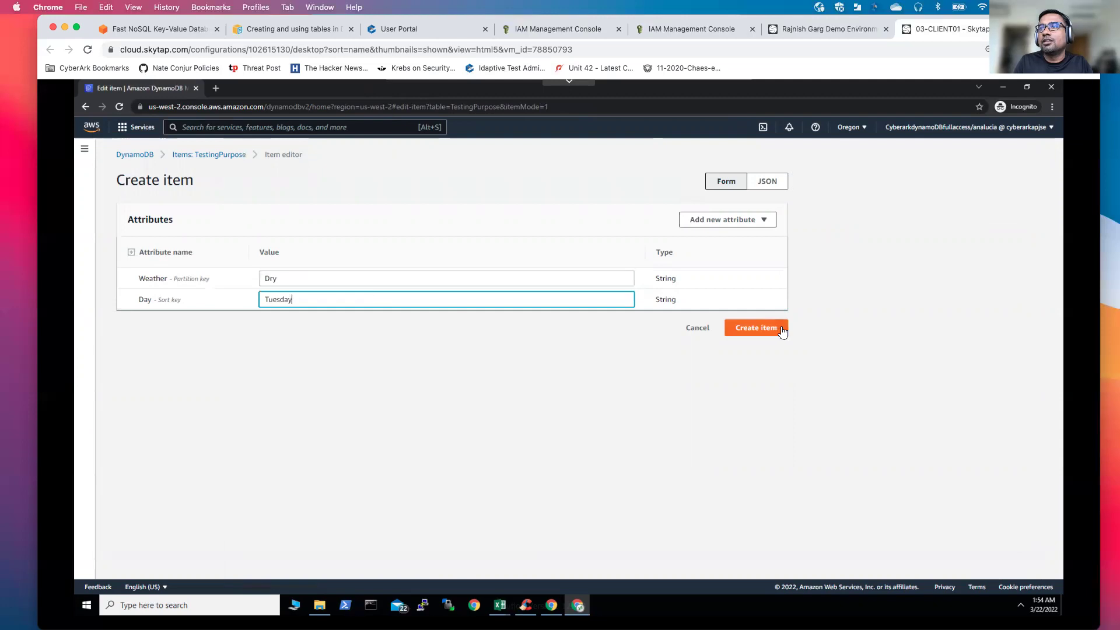
left_click(780, 328)
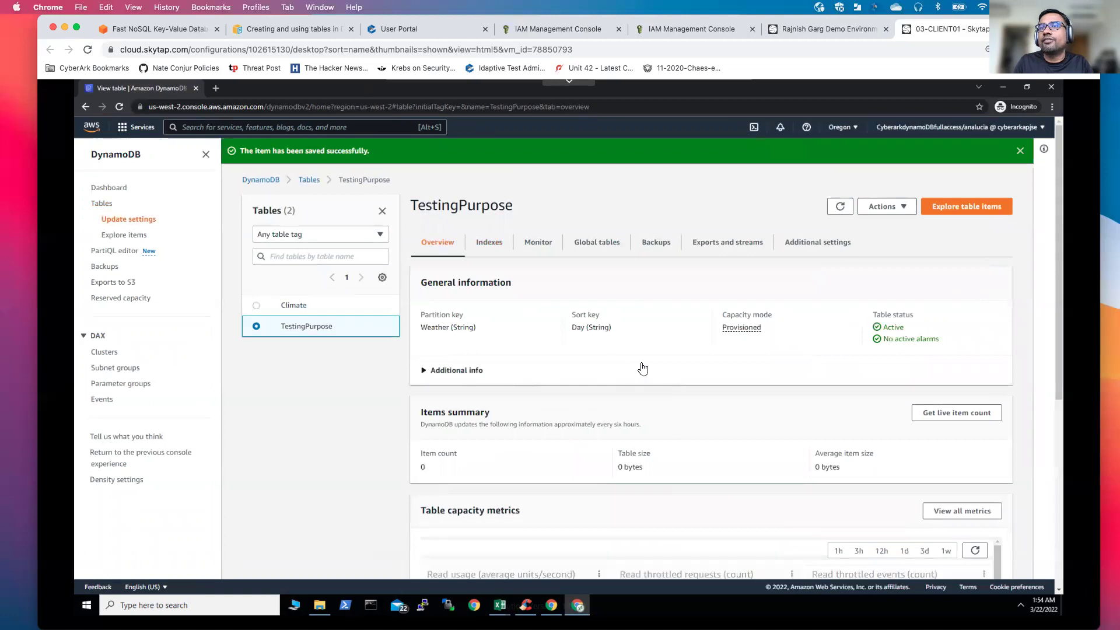
left_click(905, 213)
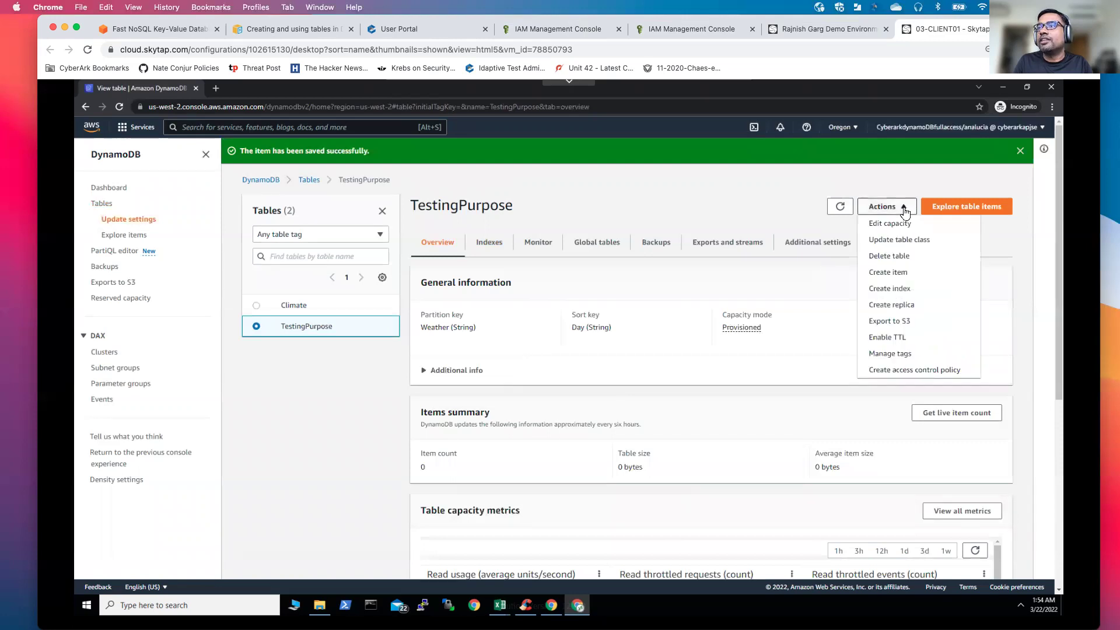
left_click(727, 294)
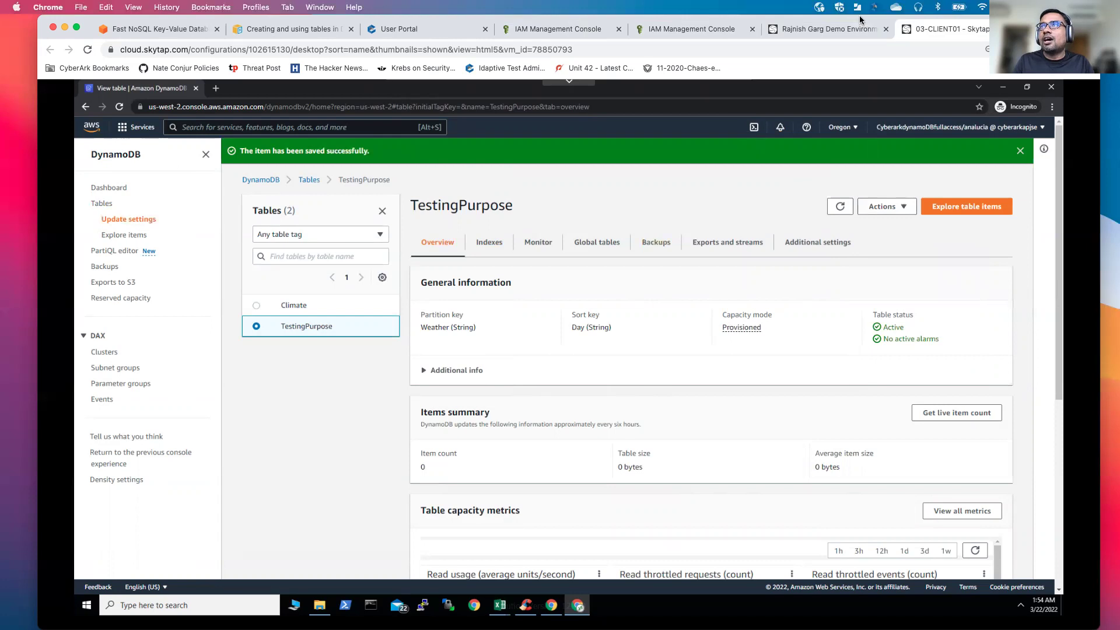
Step: Close the DynamoDB browser window and sign the current user out of CyberArk
left_click(1051, 86)
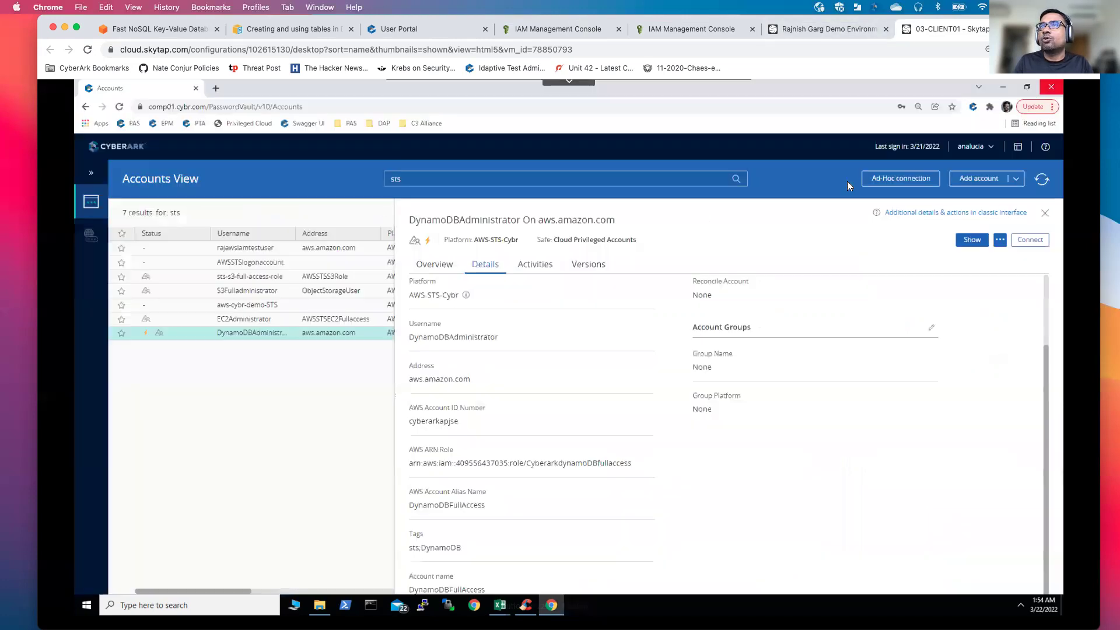
left_click(994, 147)
left_click(888, 313)
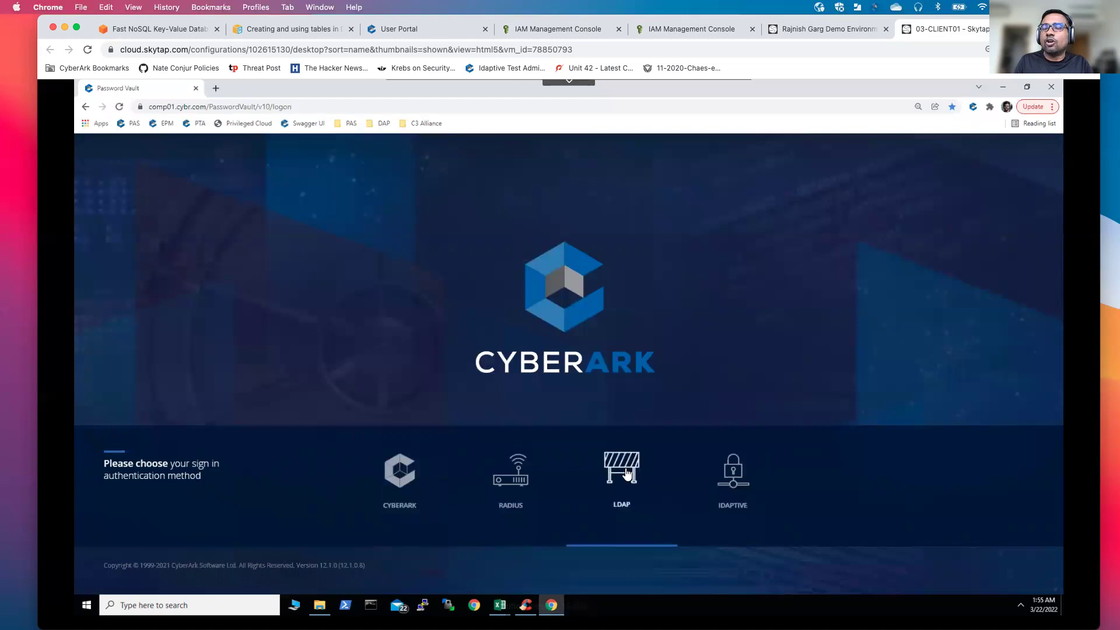
Step: Sign in through LDAP with a different user's username and password
left_click(625, 469)
left_click(535, 455)
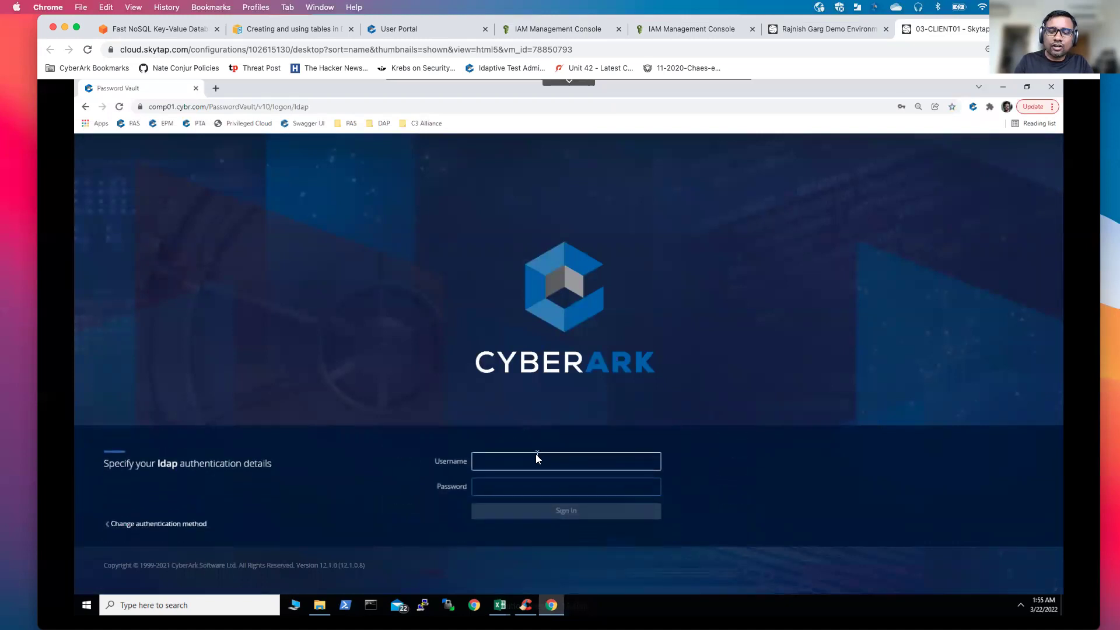
type("mike")
key("Tab")
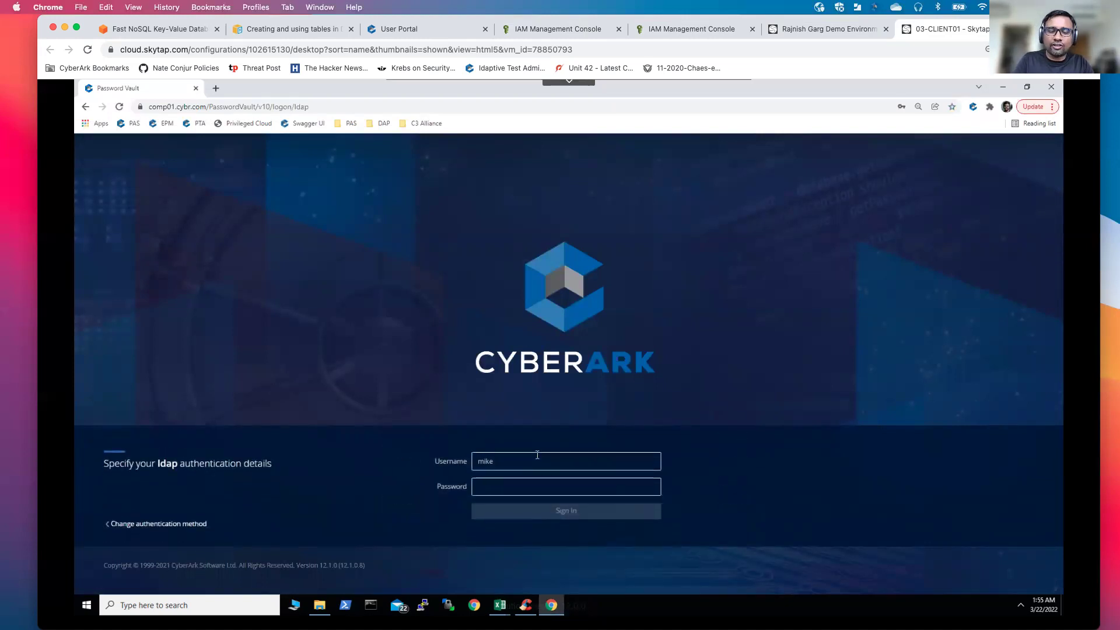
type("abcdefghij")
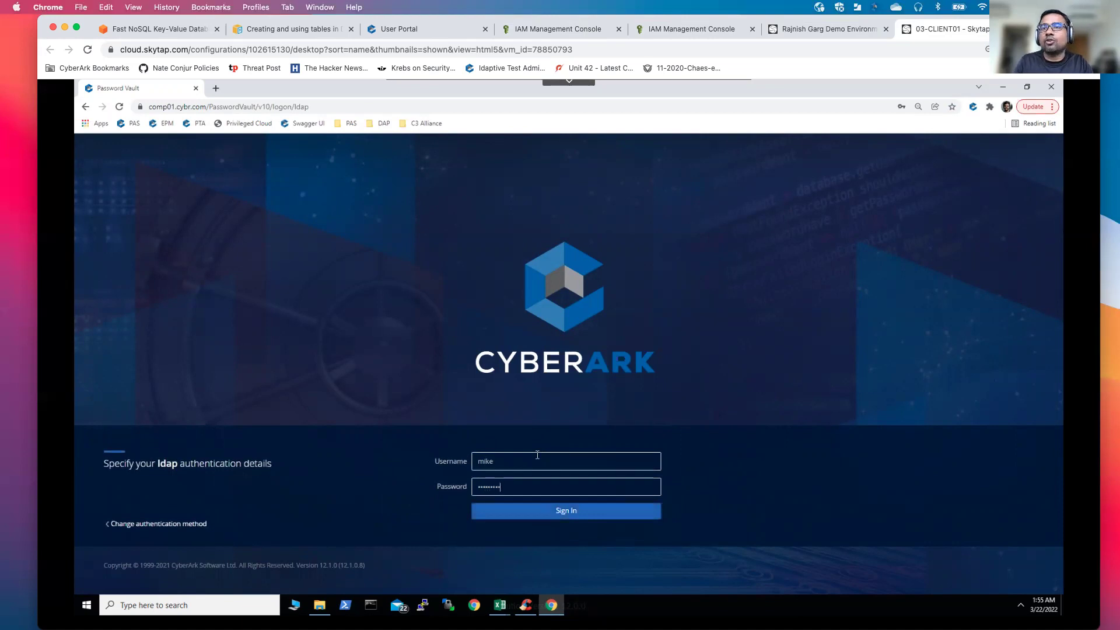
left_click(584, 511)
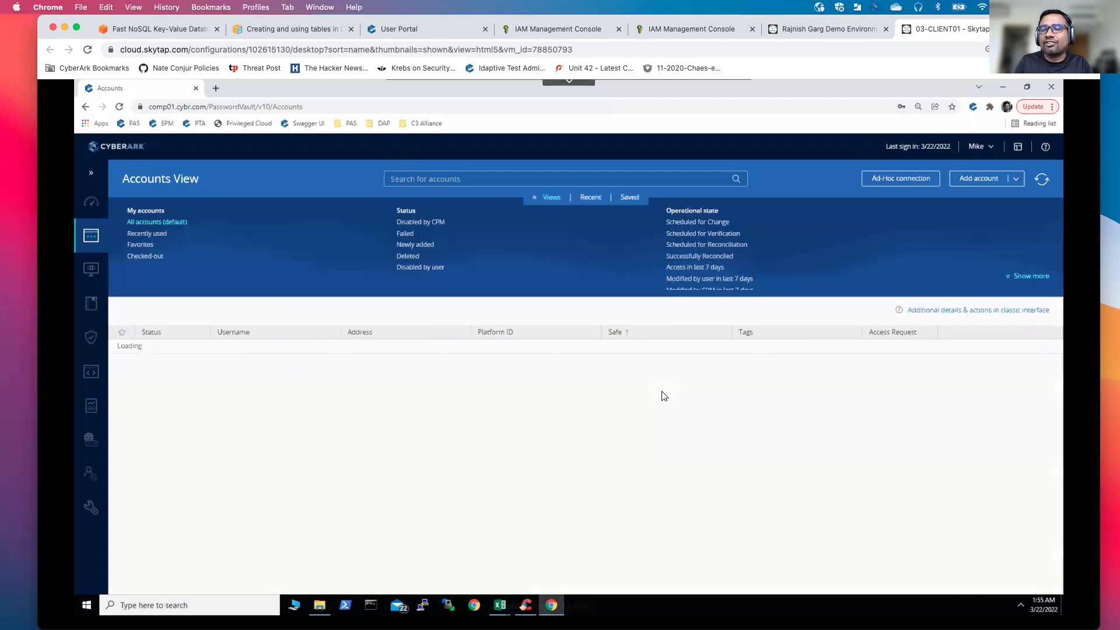
Step: Go to the Privileged Sessions Monitoring page from the navigation sidebar
left_click(91, 176)
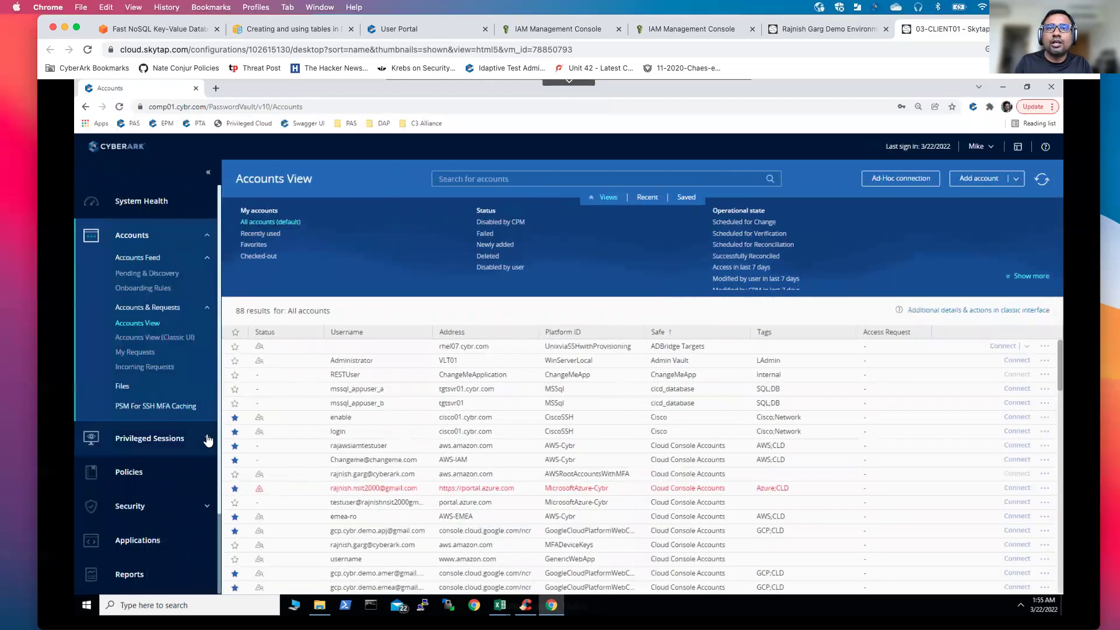
left_click(207, 440)
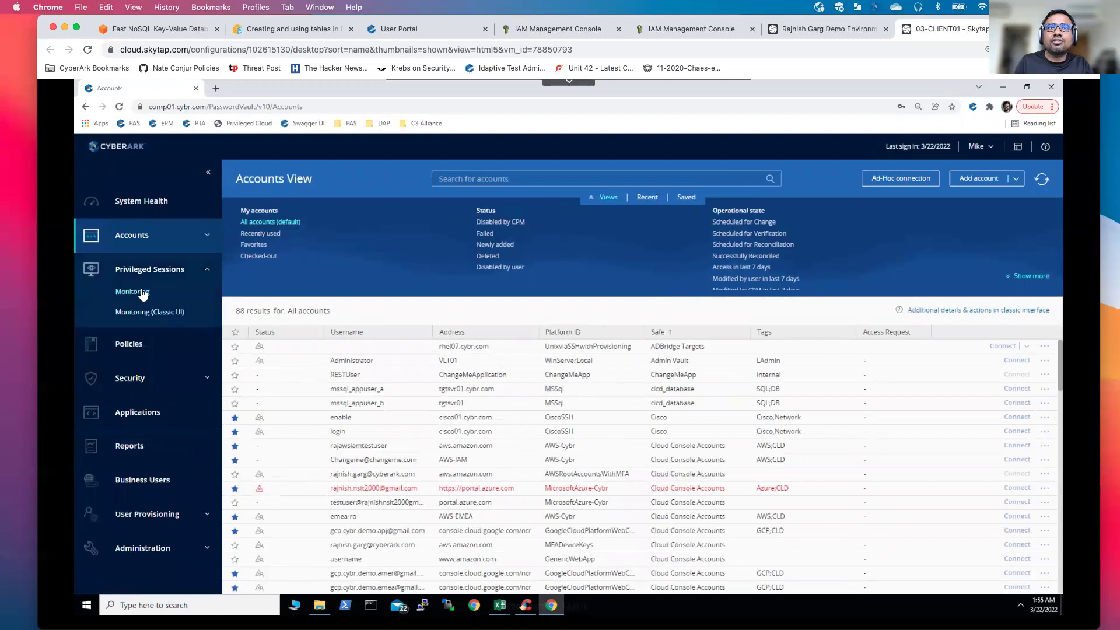
left_click(193, 289)
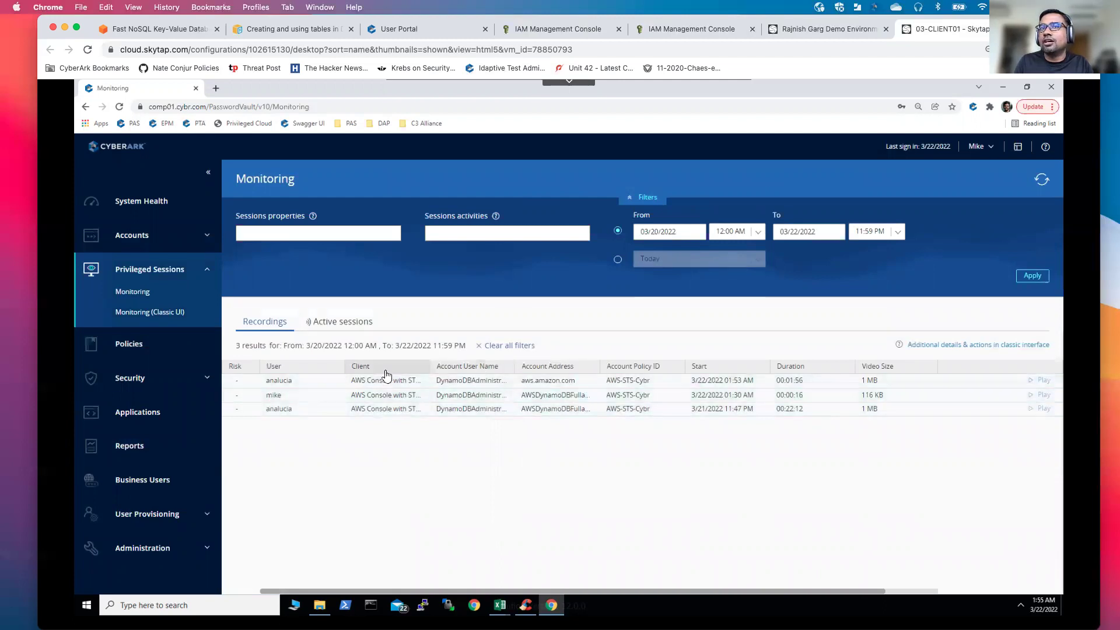
Step: Open the latest DynamoDBAdministrator recording and review its 16 activities, including Create table and Edit item
left_click(294, 382)
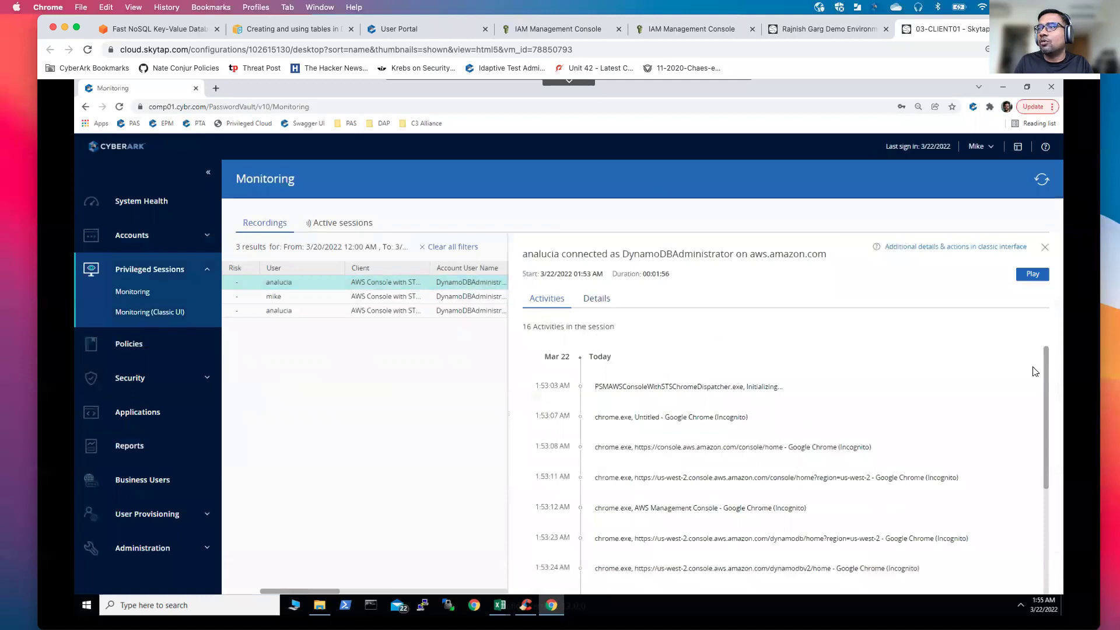
scroll(1047, 376, "down", 1)
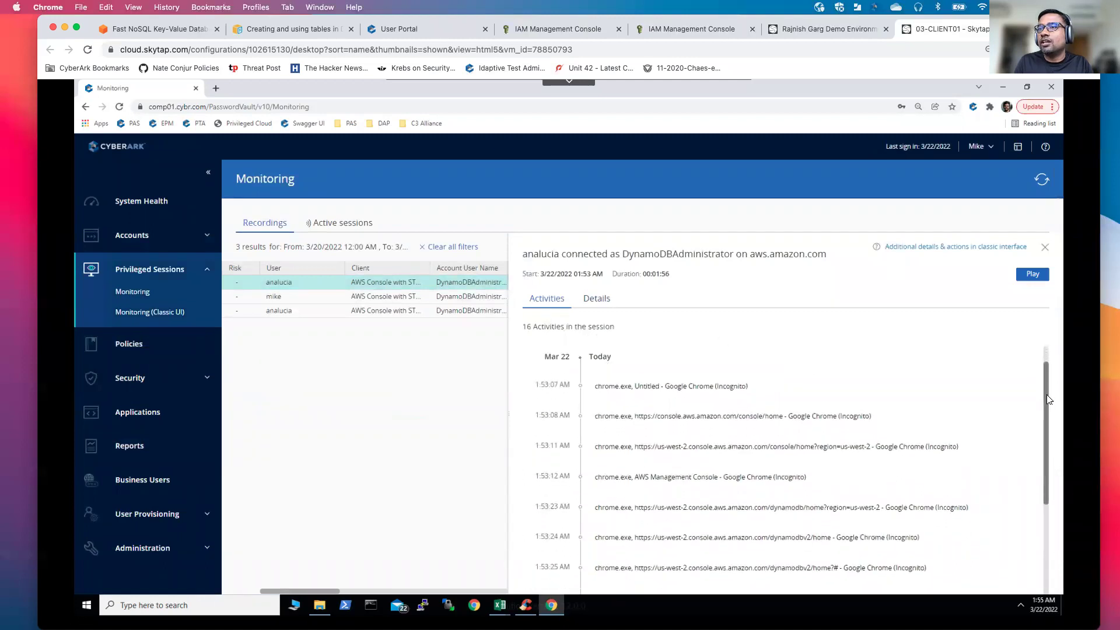
scroll(1046, 371, "up", 1)
left_click_drag(1045, 371, 1045, 548)
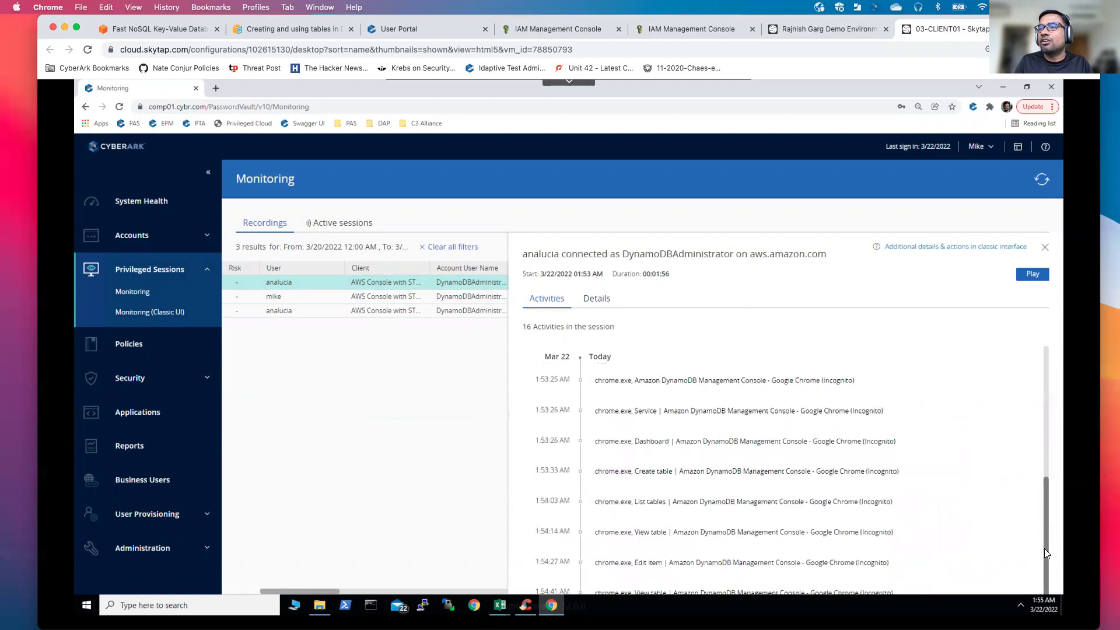
Step: Play the DynamoDBAdministrator recording with Skip Idle set to Automatic
left_click(1034, 279)
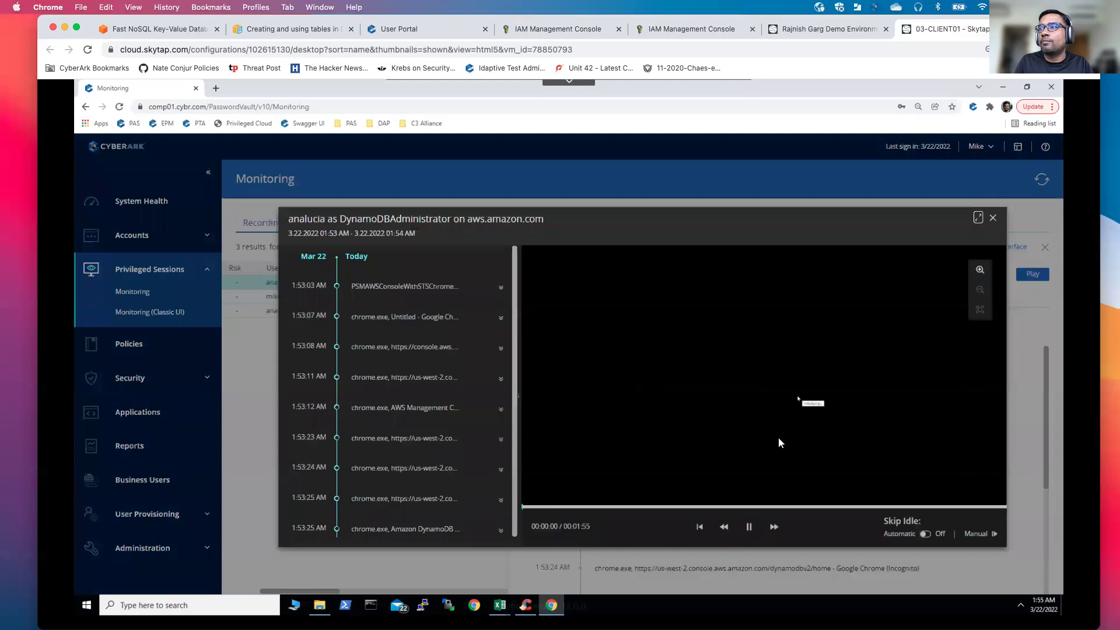
left_click(926, 534)
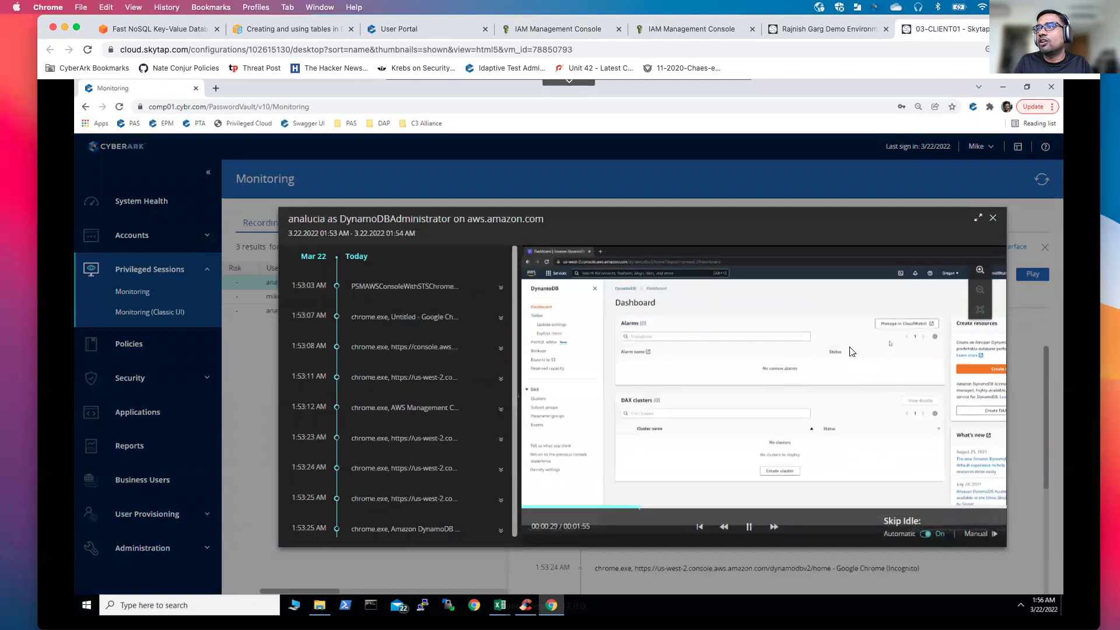
Step: Enlarge the player and skip ahead past the table list to the Create item form at 01:25
left_click(977, 219)
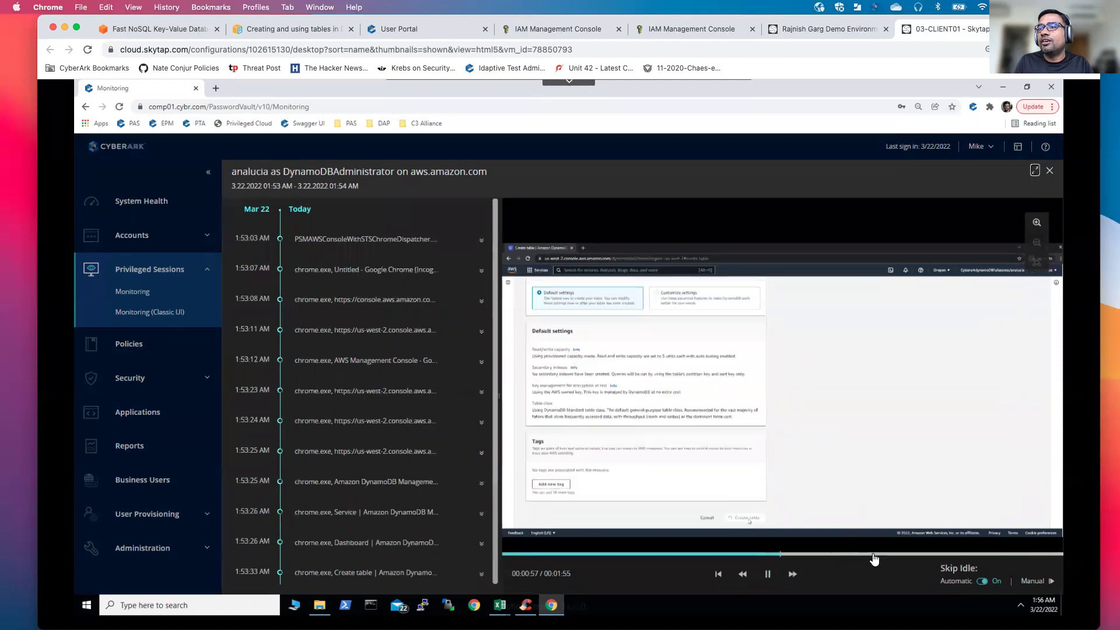
left_click(842, 553)
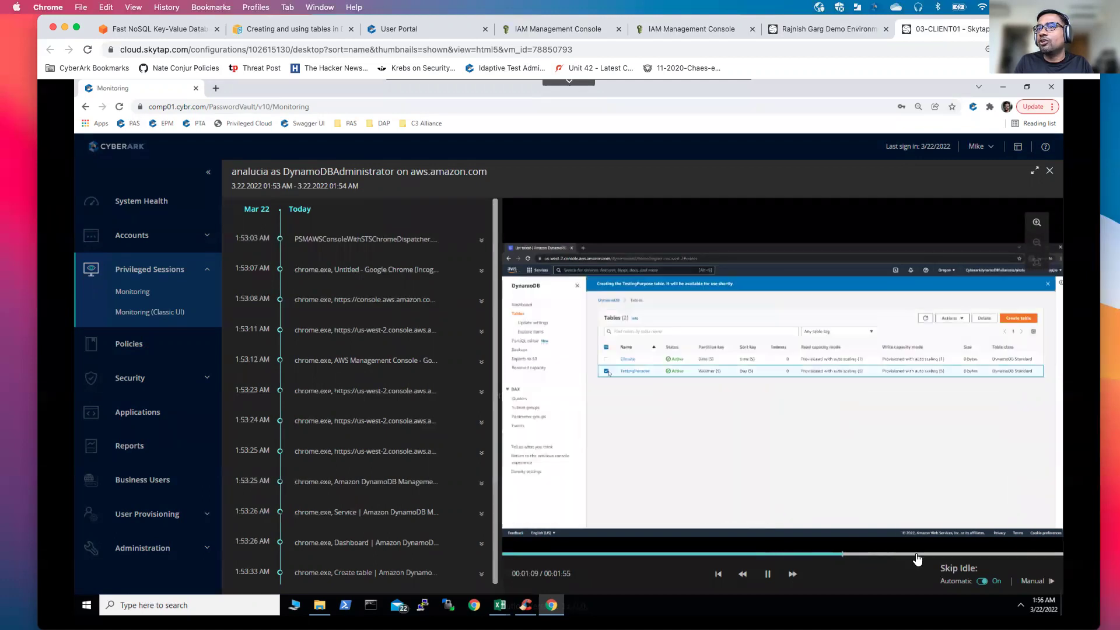
left_click(913, 553)
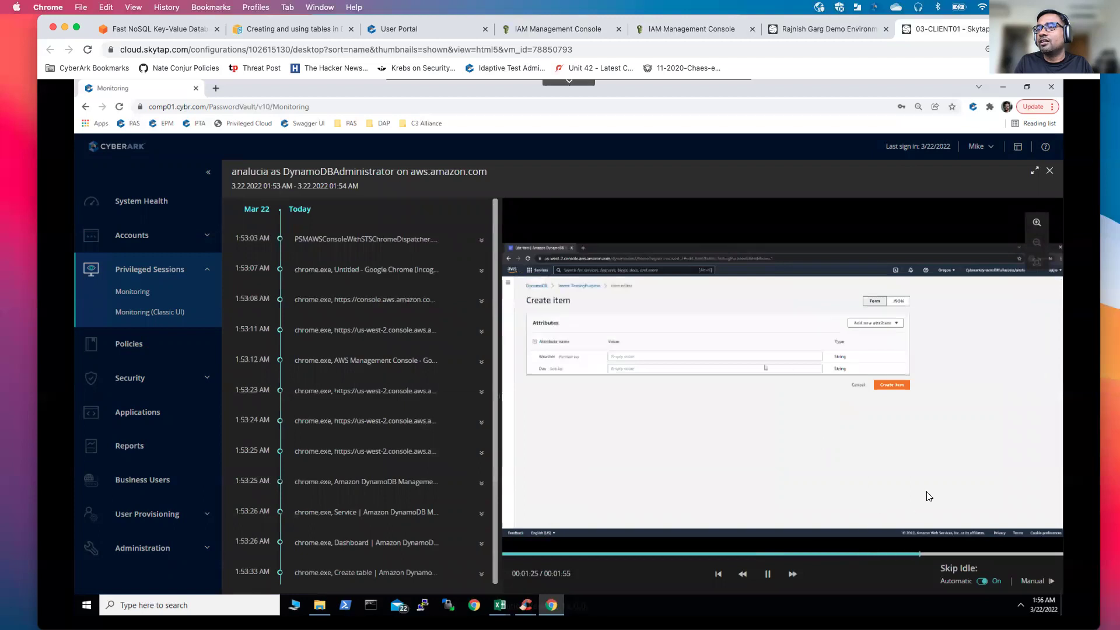